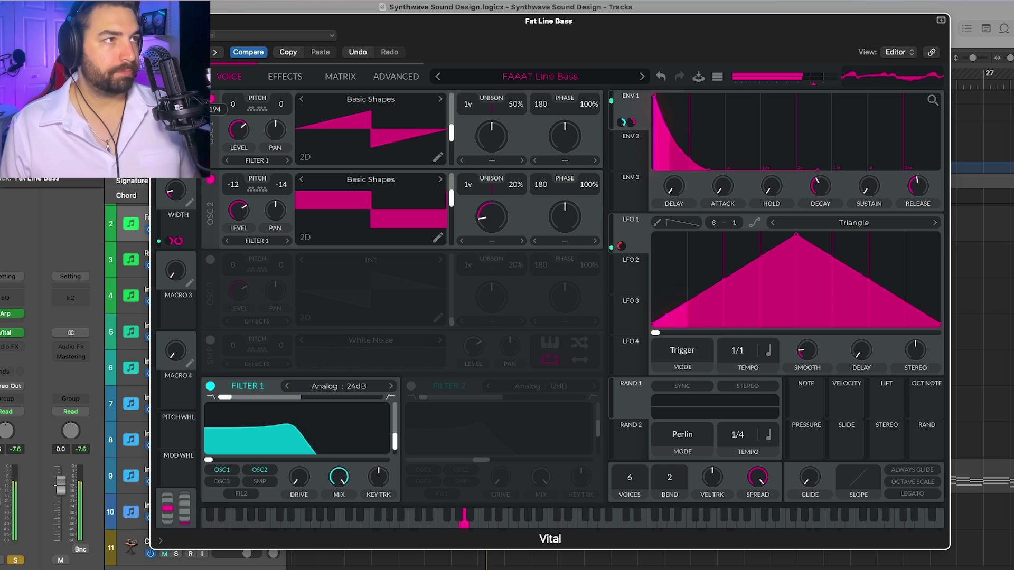
# Step: Switch to Chrome and examine the KORG Polysix V2 product page, including the synth images, feature list and audio previews
pyautogui.press('v')
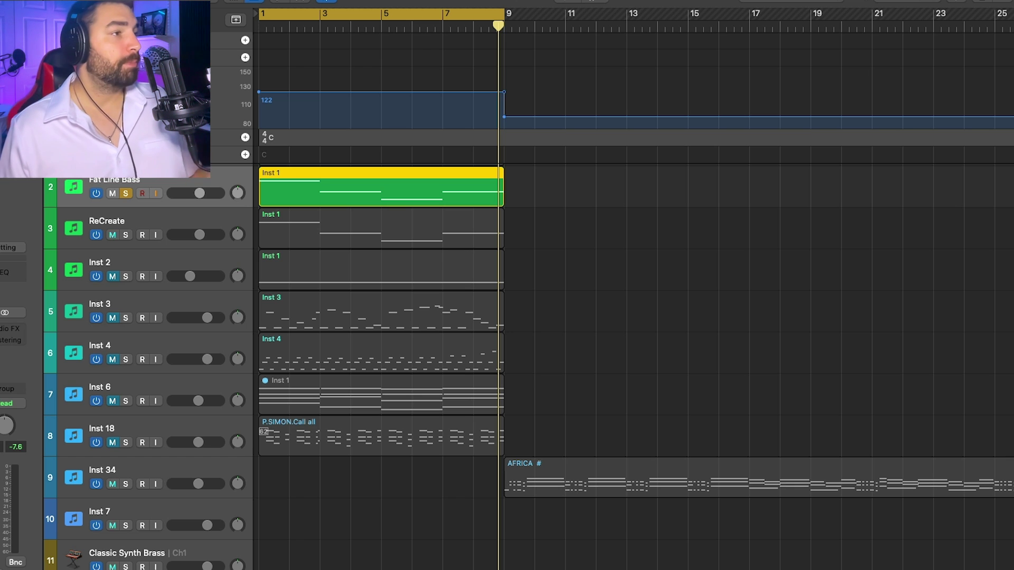
pyautogui.click(10, 568)
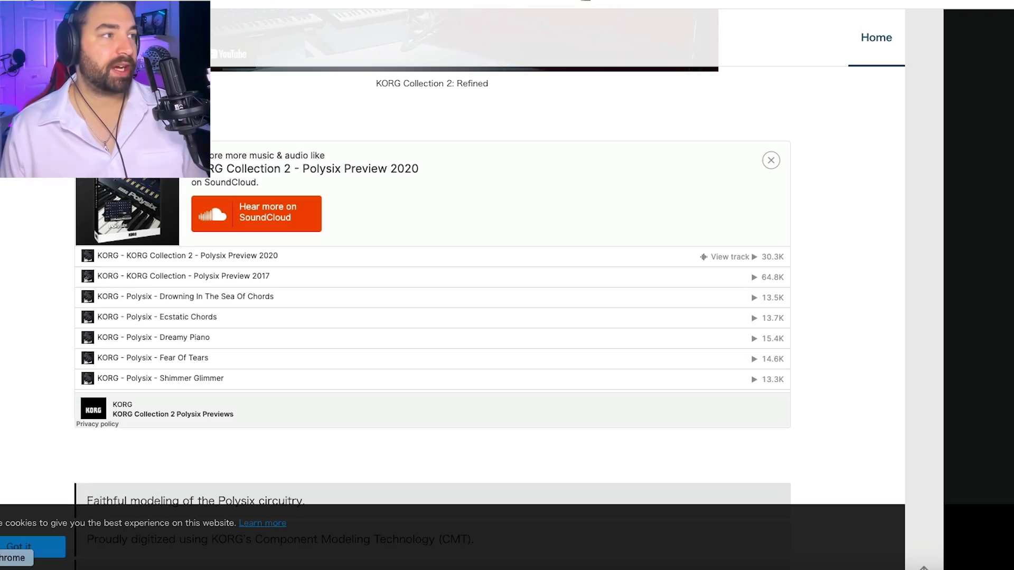
pyautogui.scroll(15, 398, 217)
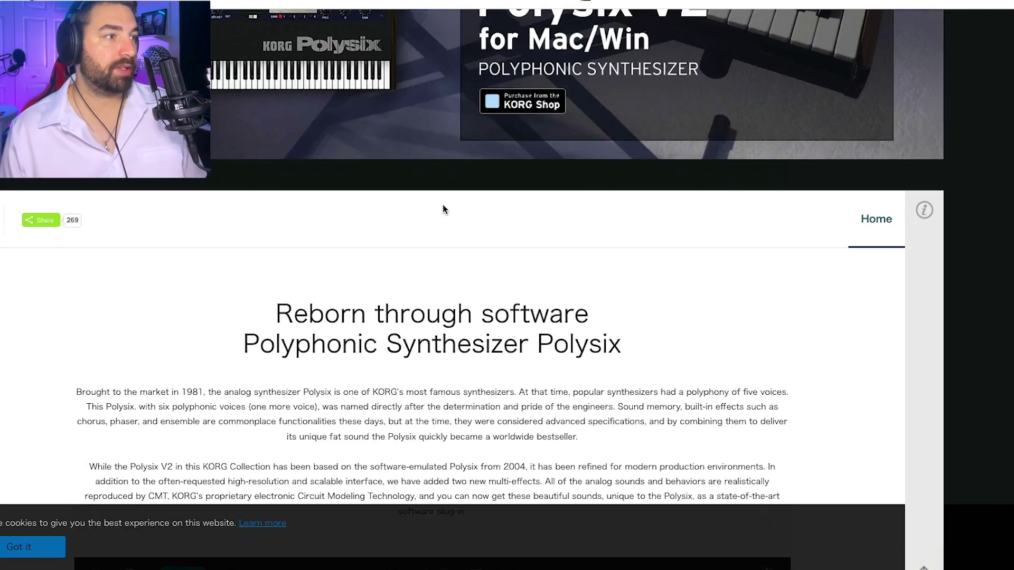
pyautogui.scroll(-10, 443, 205)
pyautogui.scroll(15, 443, 204)
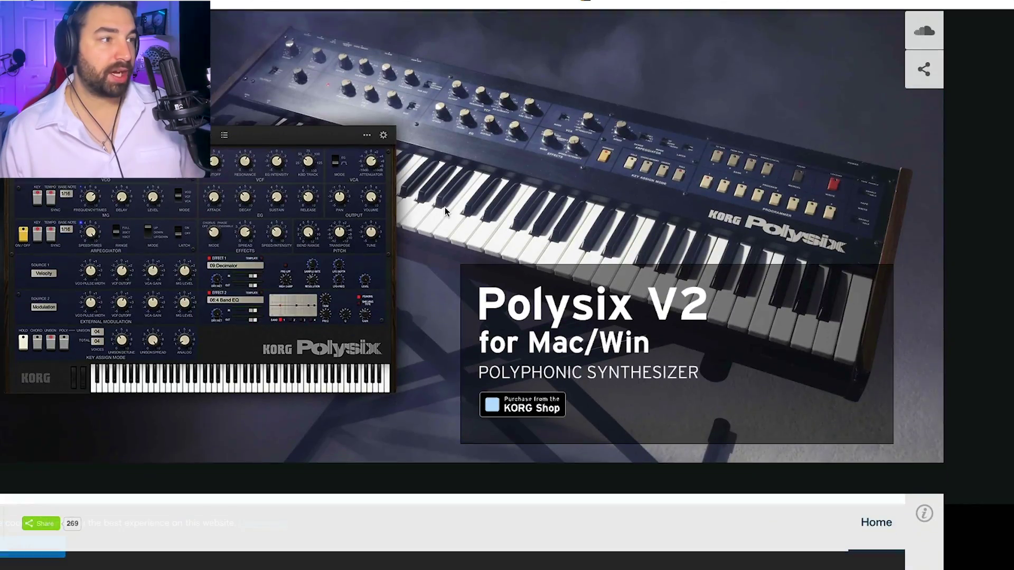
pyautogui.scroll(-1, 444, 207)
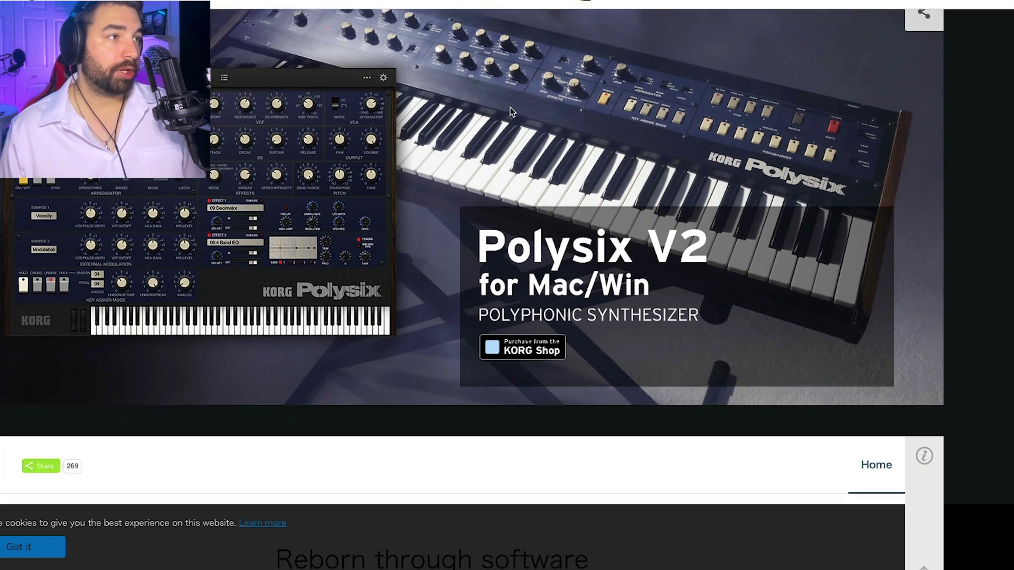
pyautogui.scroll(-1, 503, 136)
pyautogui.scroll(1, 765, 207)
pyautogui.scroll(-20, 783, 212)
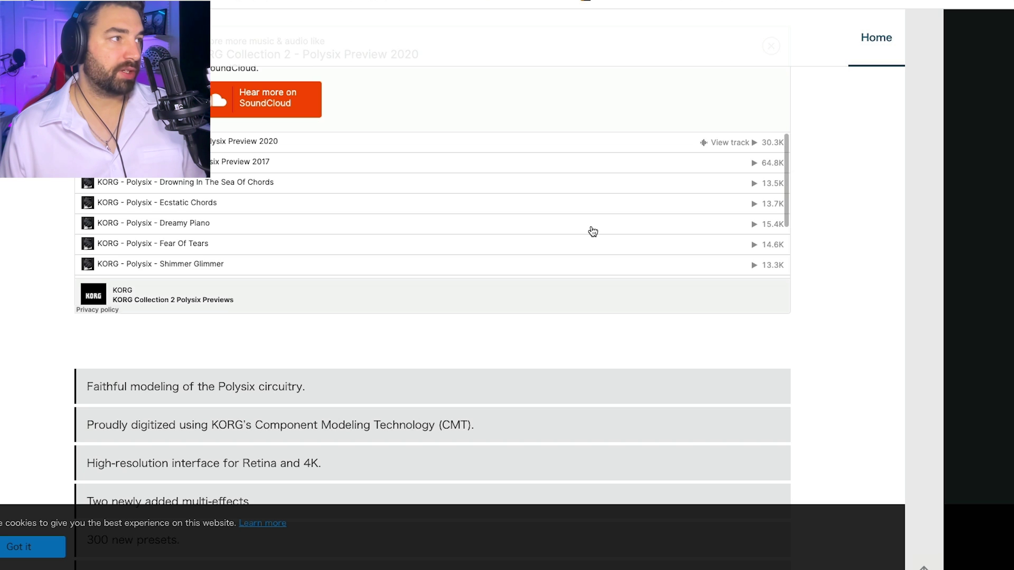
pyautogui.scroll(6, 456, 122)
pyautogui.scroll(-4, 450, 129)
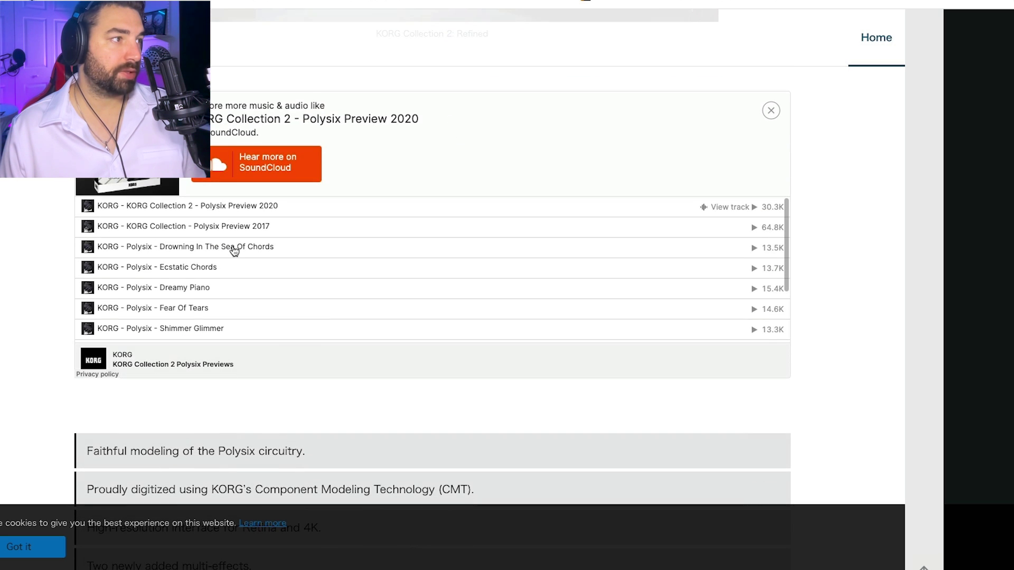
pyautogui.click(312, 227)
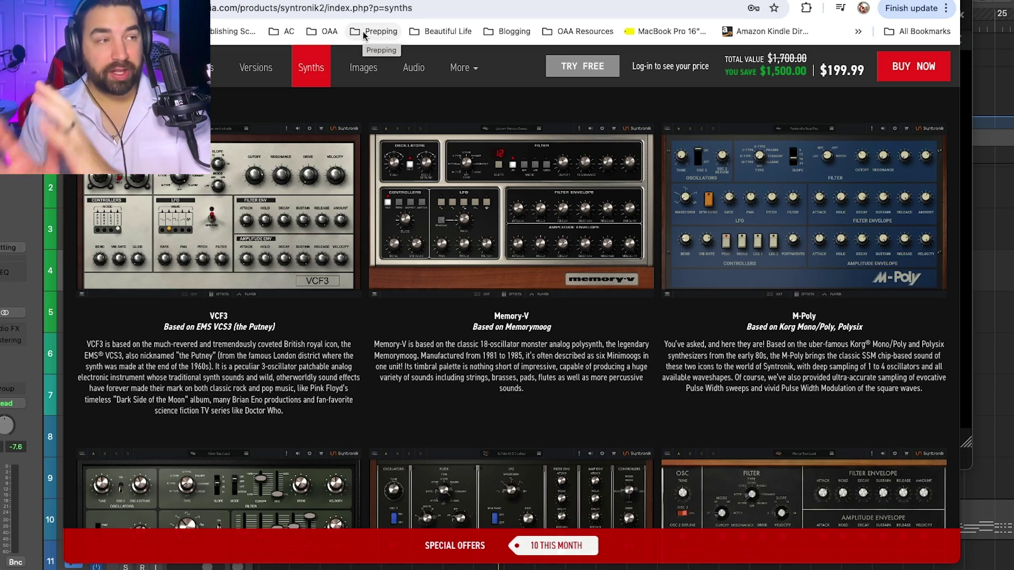
# Step: Examine the synth emulations and the hardware they are based on across the Syntronik 2 synths page
pyautogui.scroll(-15, 394, 173)
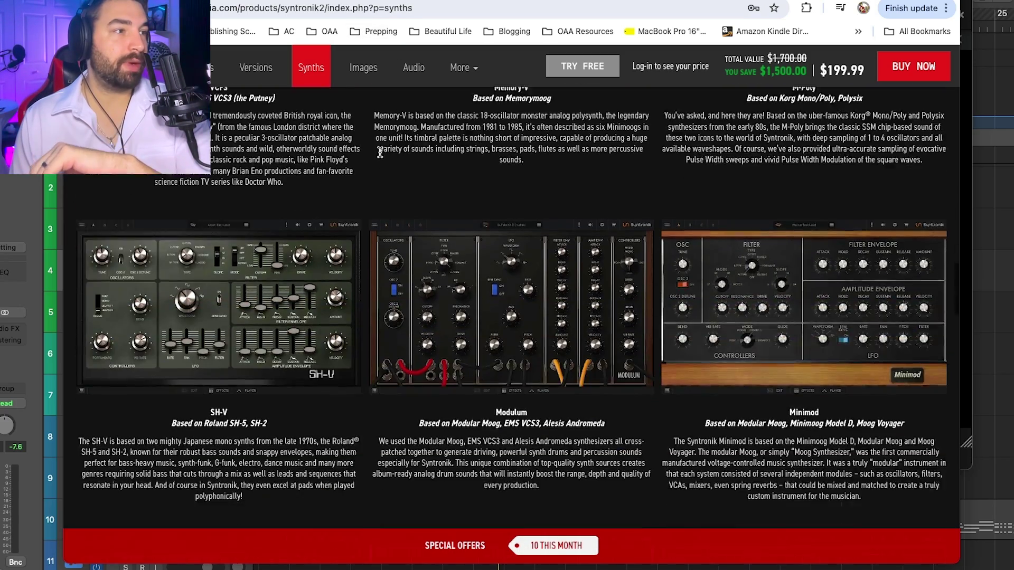
pyautogui.scroll(-20, 394, 174)
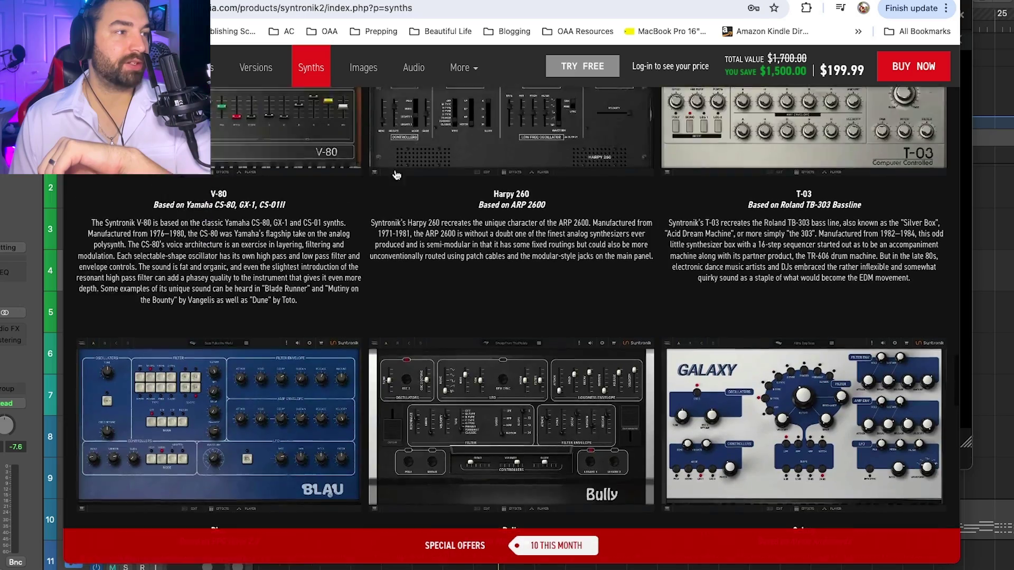
pyautogui.scroll(-10, 394, 170)
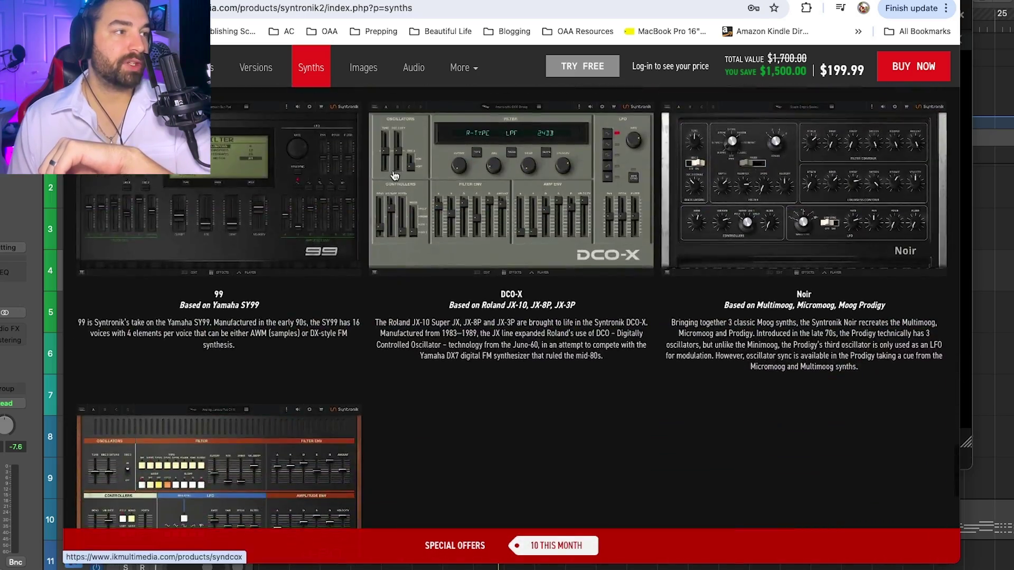
pyautogui.scroll(20, 394, 174)
pyautogui.scroll(20, 393, 173)
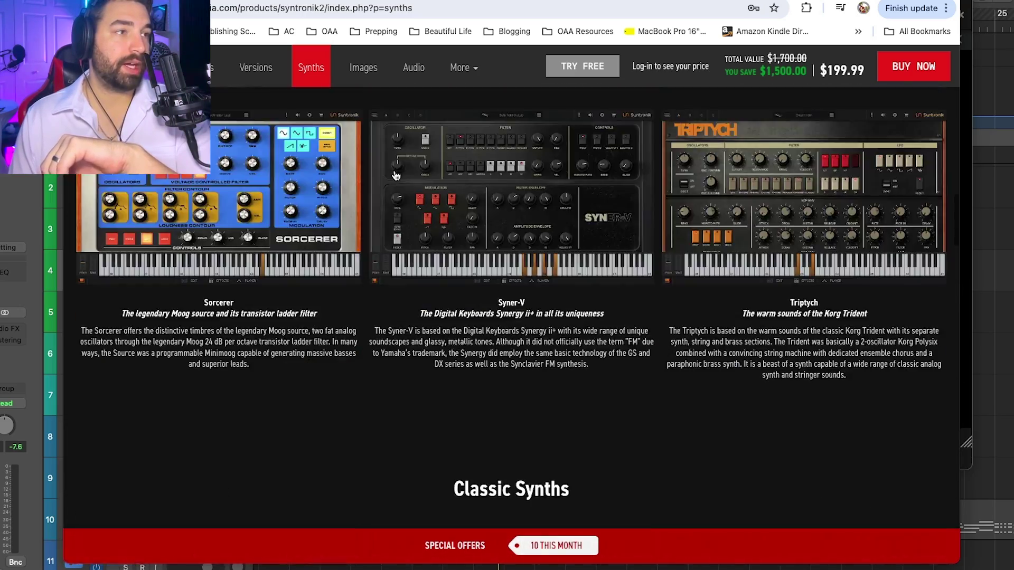
pyautogui.scroll(3, 396, 176)
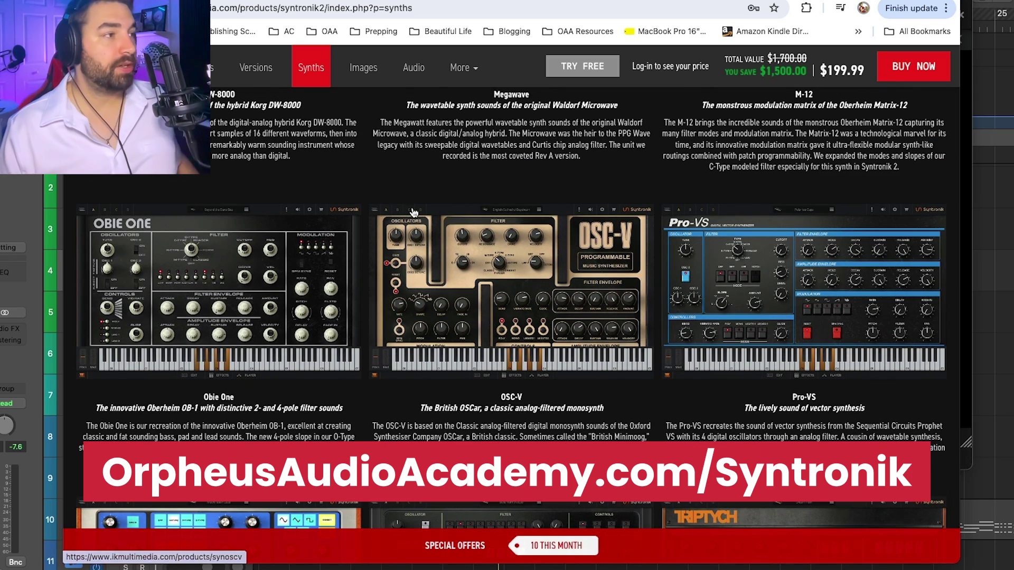
pyautogui.scroll(15, 414, 213)
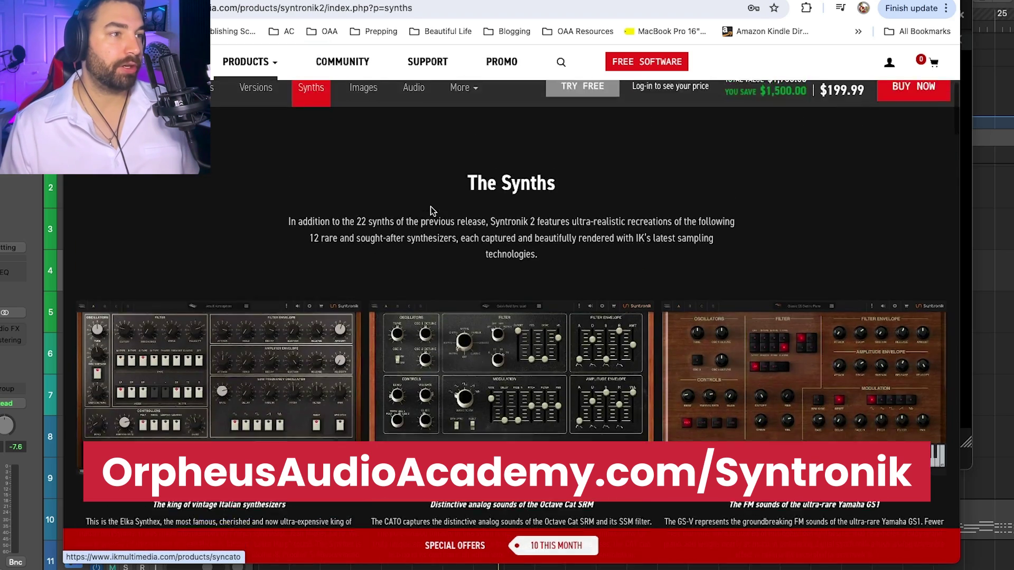
pyautogui.scroll(4, 430, 210)
pyautogui.scroll(2, 430, 211)
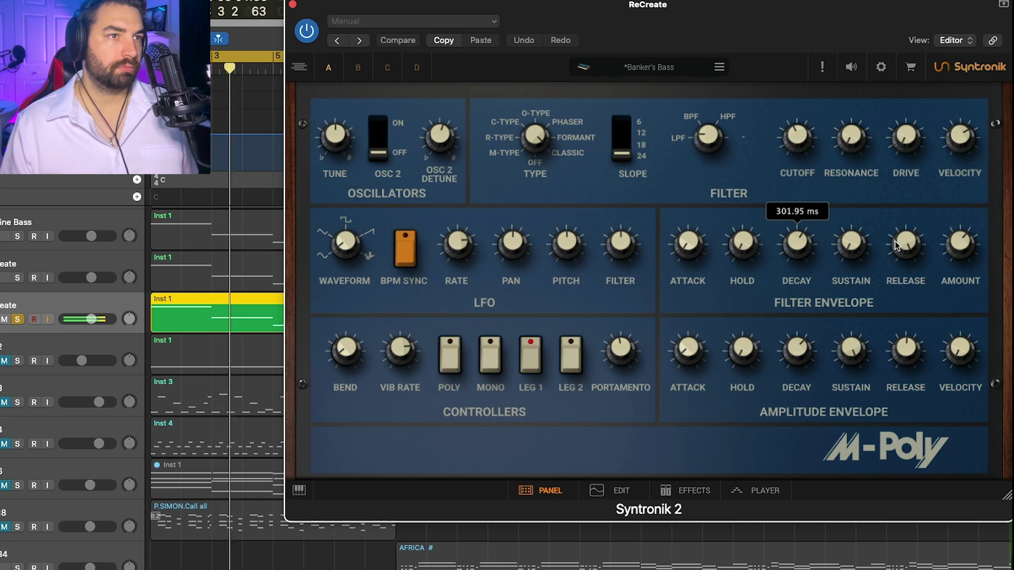
# Step: Set the M-Poly's filter envelope release to about 30.71 ms and its amplitude envelope sustain to about 0.27
pyautogui.moveTo(901, 244); pyautogui.dragTo(904, 370)
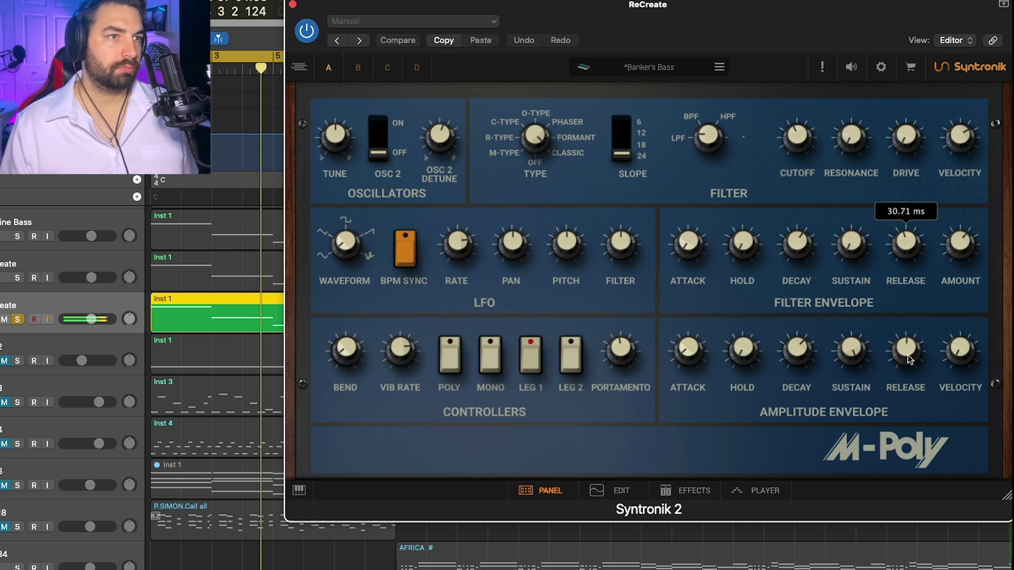
pyautogui.moveTo(851, 348); pyautogui.dragTo(902, 509)
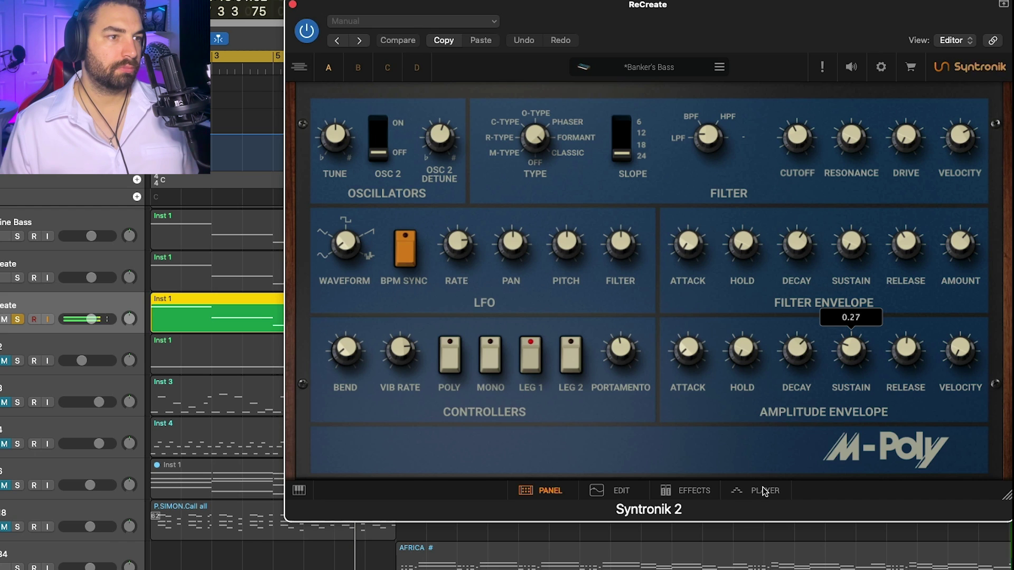
# Step: Delete the second ReCreate track, number 4, together with its region
pyautogui.press('v')
pyautogui.rightClick(167, 259)
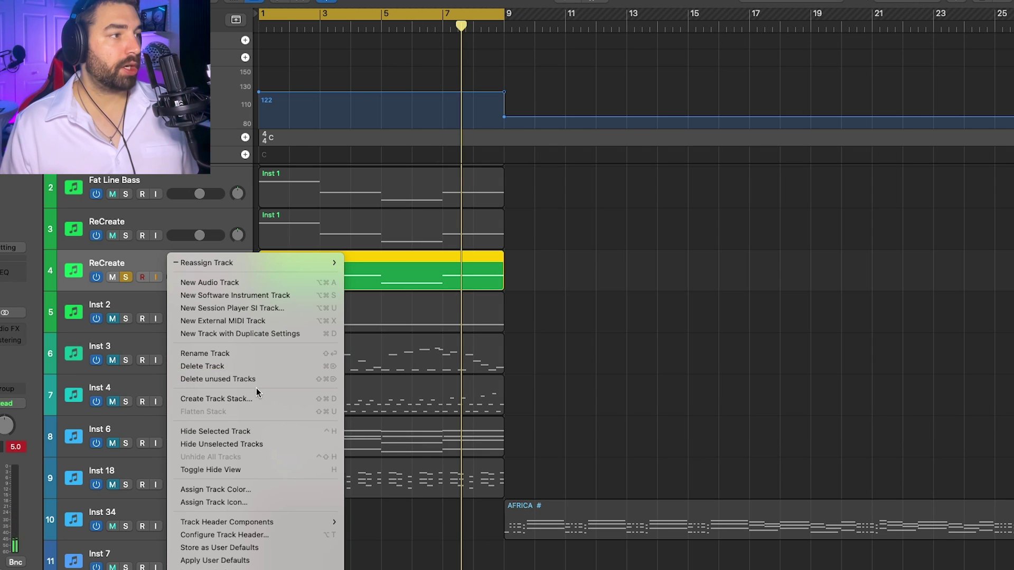
pyautogui.click(208, 368)
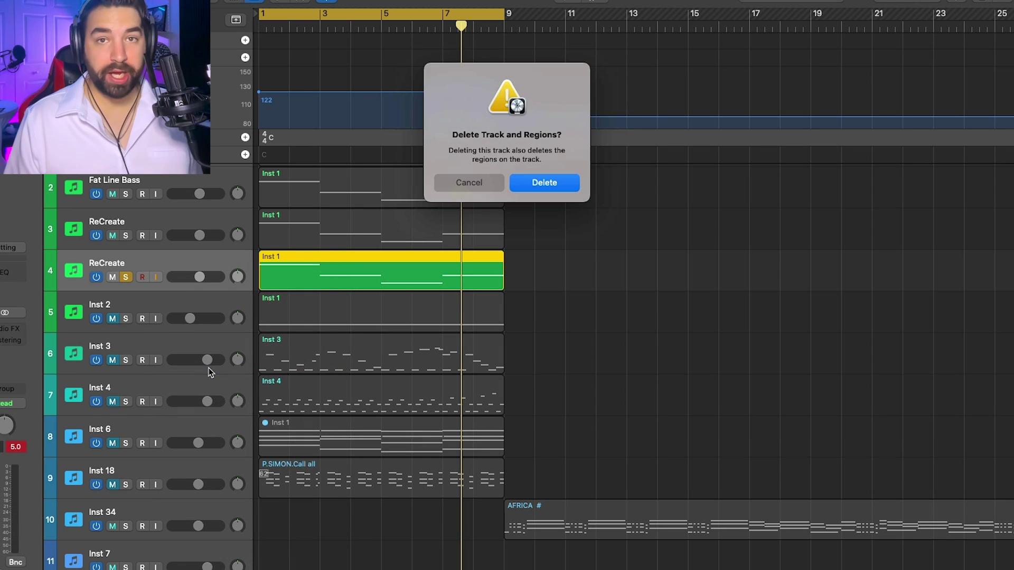
pyautogui.click(544, 183)
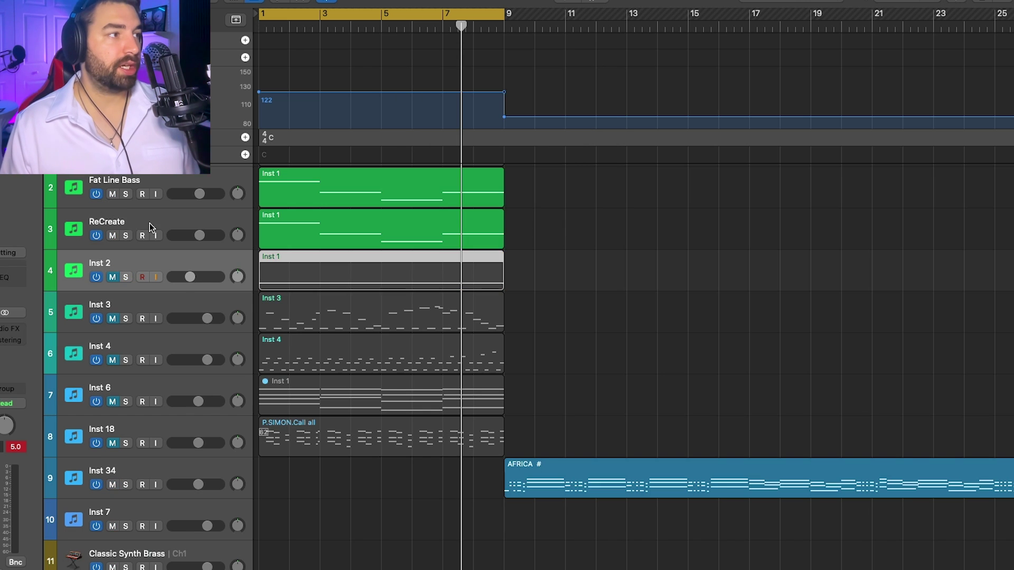
# Step: Show the remaining ReCreate track's Vital synth and look through the folders in its preset browser
pyautogui.press('v')
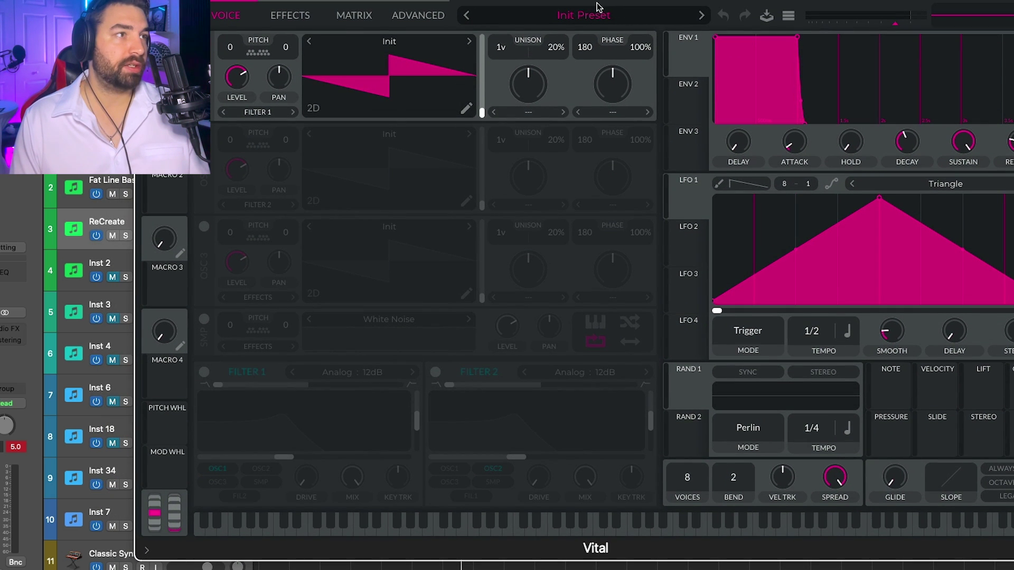
pyautogui.click(605, 19)
pyautogui.scroll(-3, 322, 408)
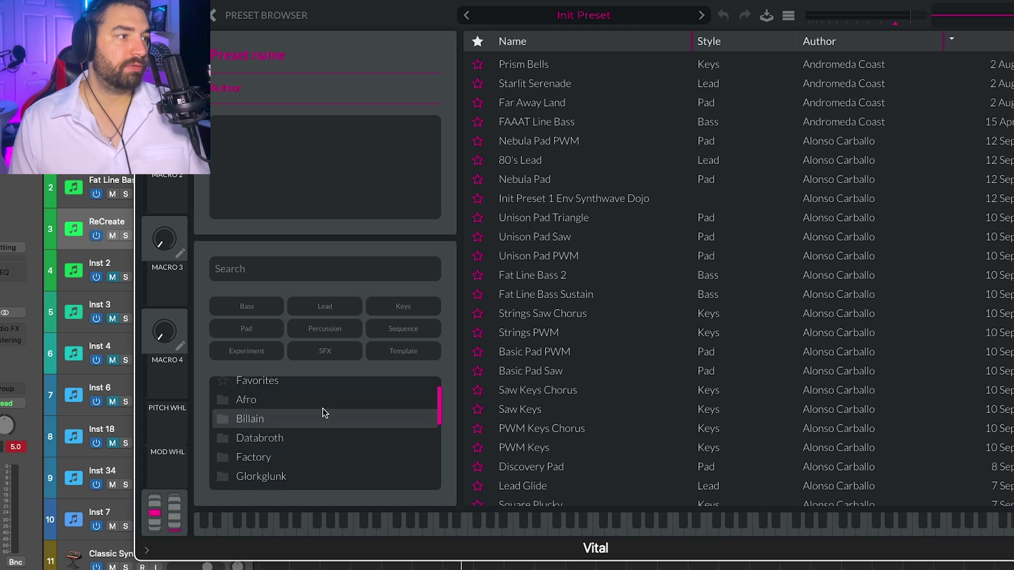
pyautogui.scroll(-5, 336, 409)
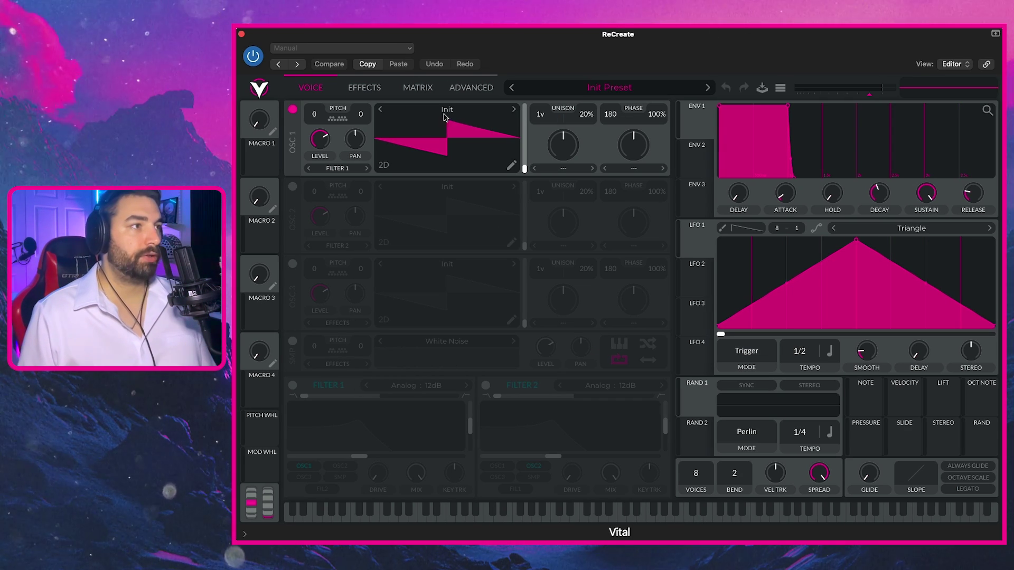
# Step: Load the Basic Shapes wavetable into oscillator 1, and enable oscillator 2 with the same Basic Shapes wavetable
pyautogui.click(452, 111)
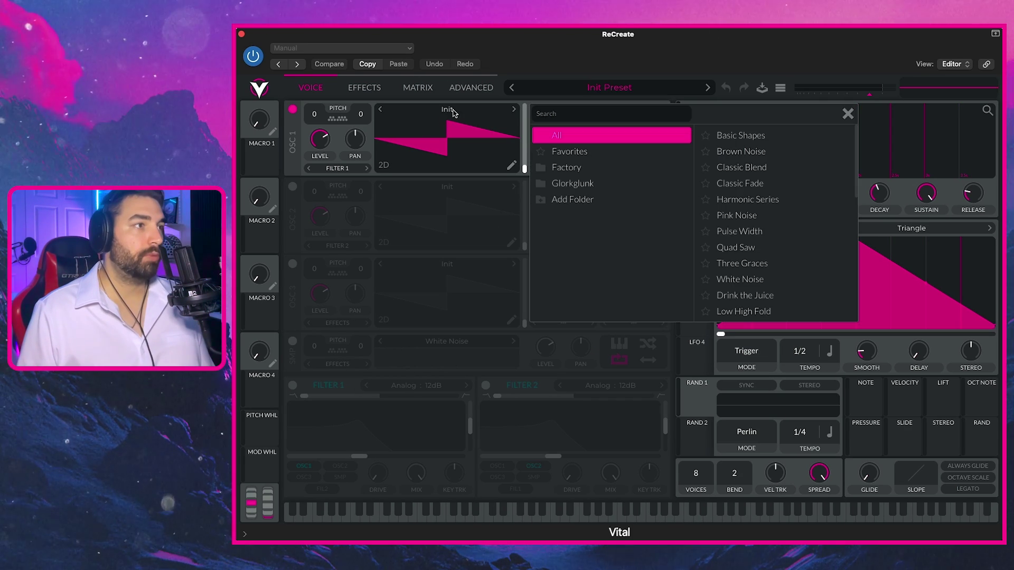
pyautogui.click(757, 140)
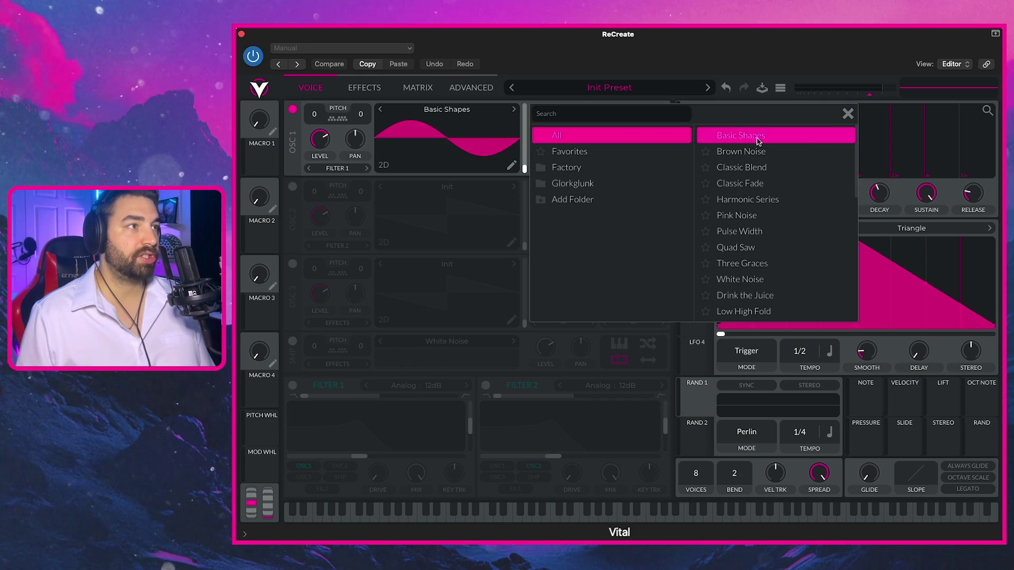
pyautogui.click(414, 197)
pyautogui.click(293, 188)
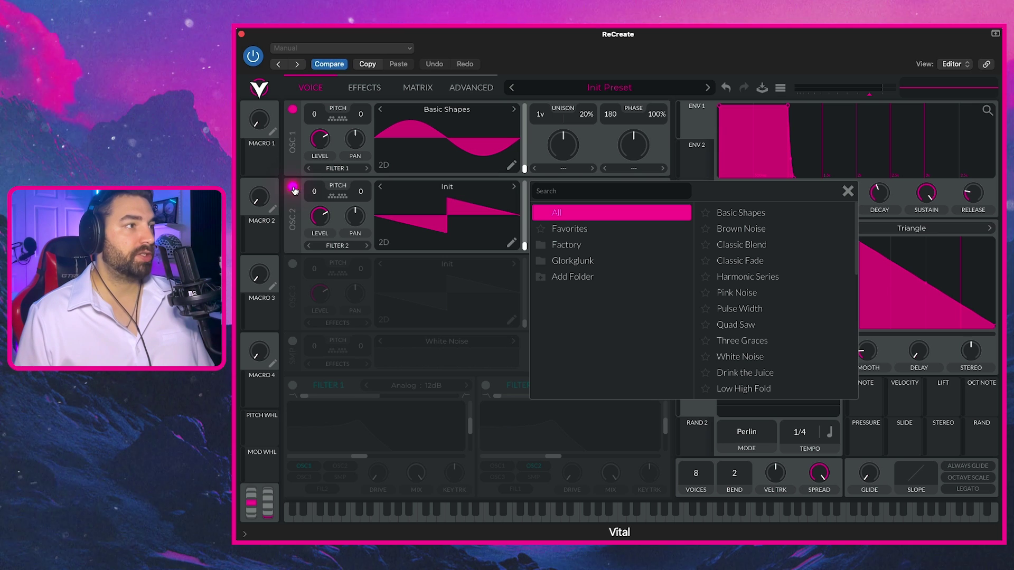
pyautogui.click(446, 188)
pyautogui.click(447, 188)
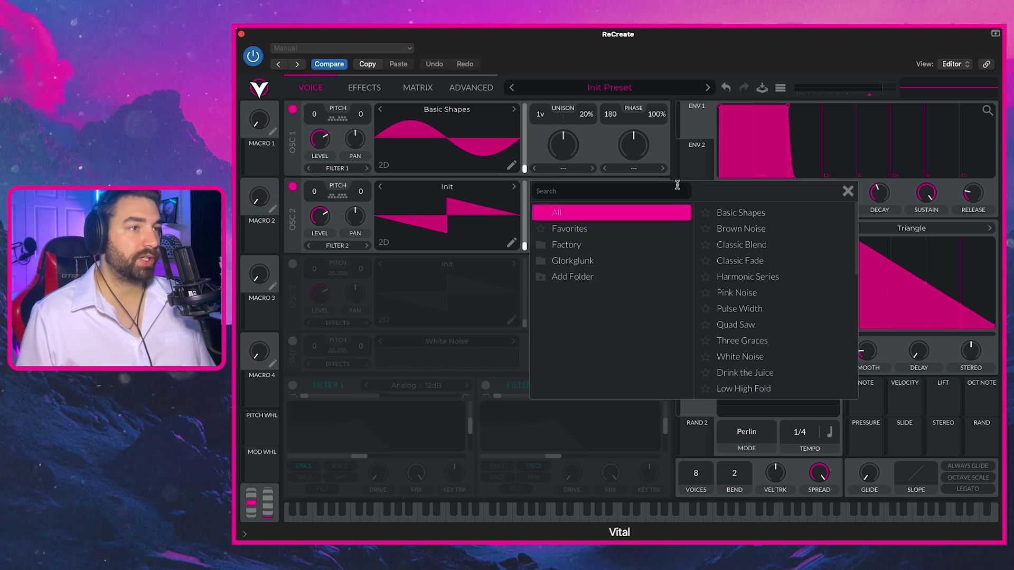
pyautogui.click(739, 212)
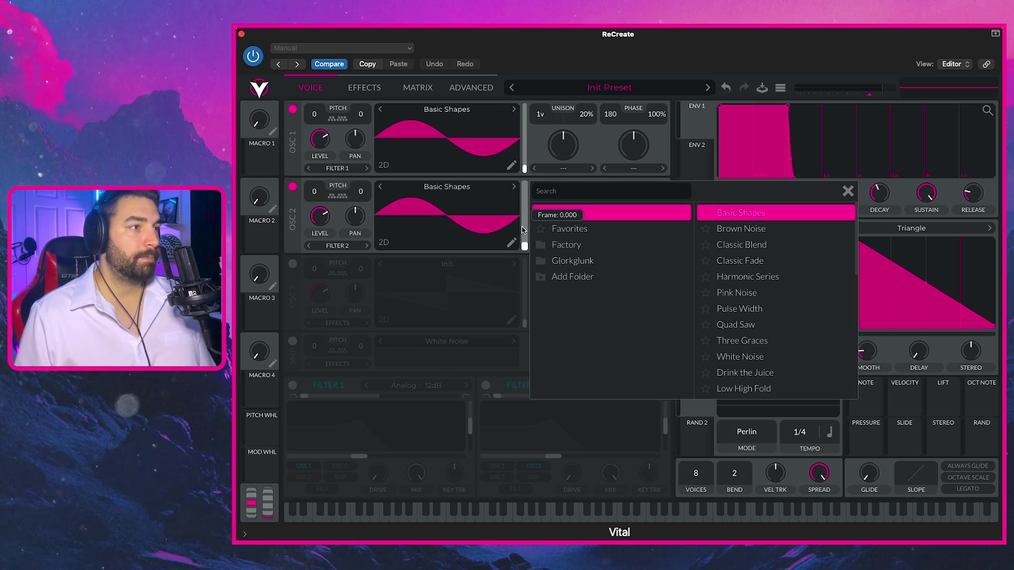
# Step: Set oscillator 2's wavetable frame to a square wave at about 146.5 and oscillator 1's frame to a saw wave
pyautogui.moveTo(522, 227); pyautogui.dragTo(527, 210)
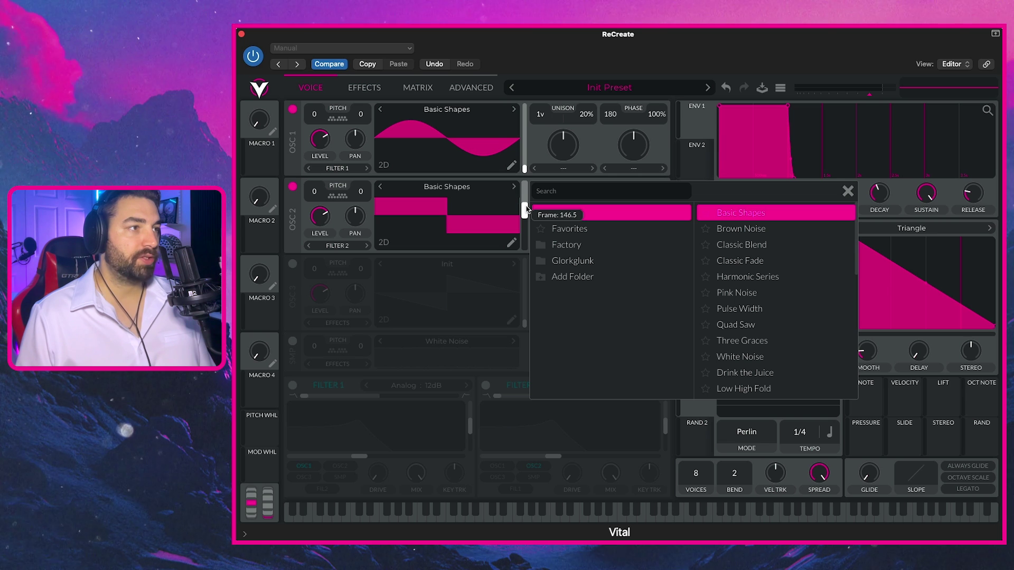
pyautogui.moveTo(523, 168); pyautogui.dragTo(539, 145)
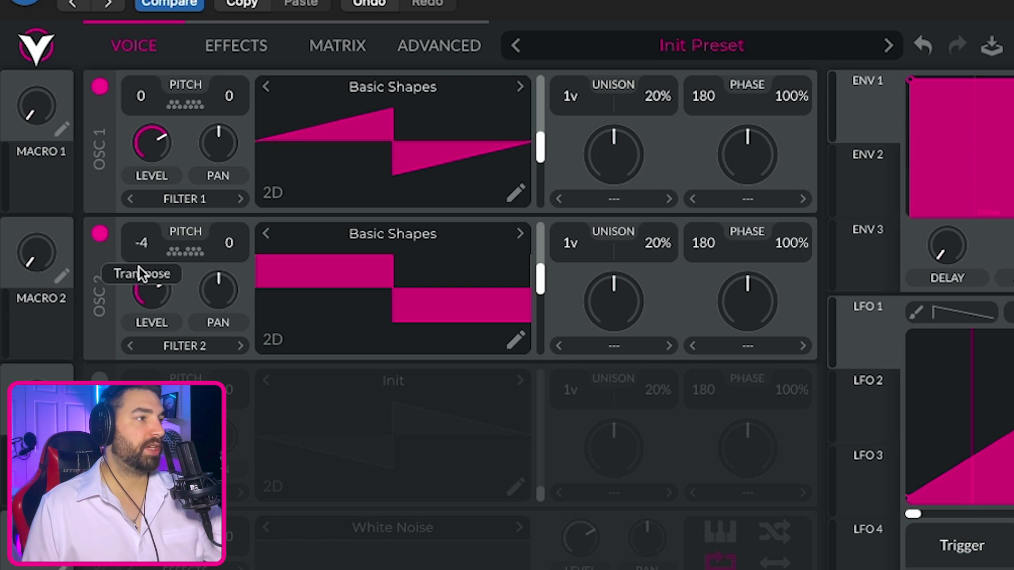
# Step: Transpose oscillator 2 down to -12 semitones and detune it to -10 cents
pyautogui.moveTo(134, 281); pyautogui.dragTo(132, 308)
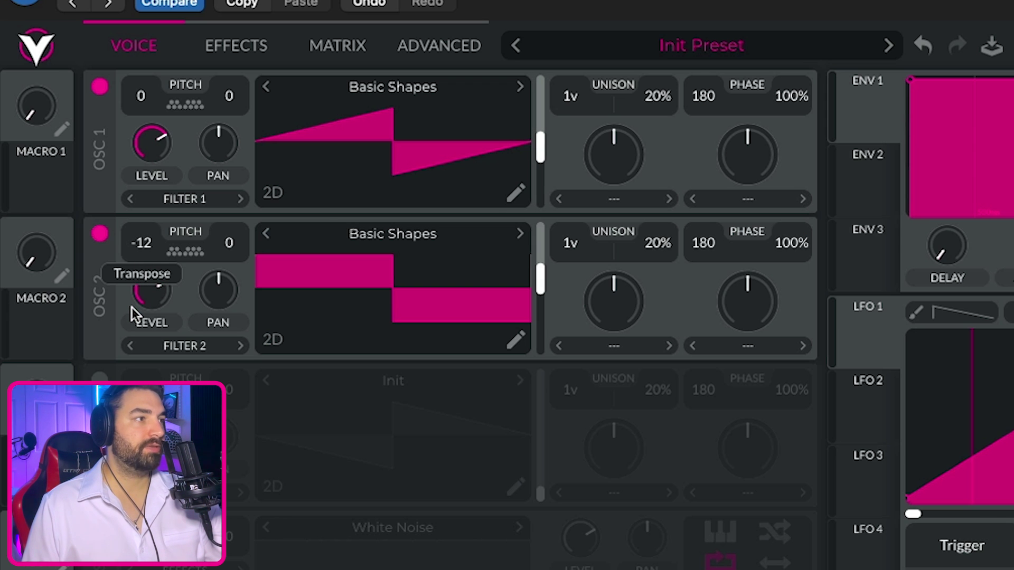
pyautogui.moveTo(240, 256); pyautogui.dragTo(239, 247)
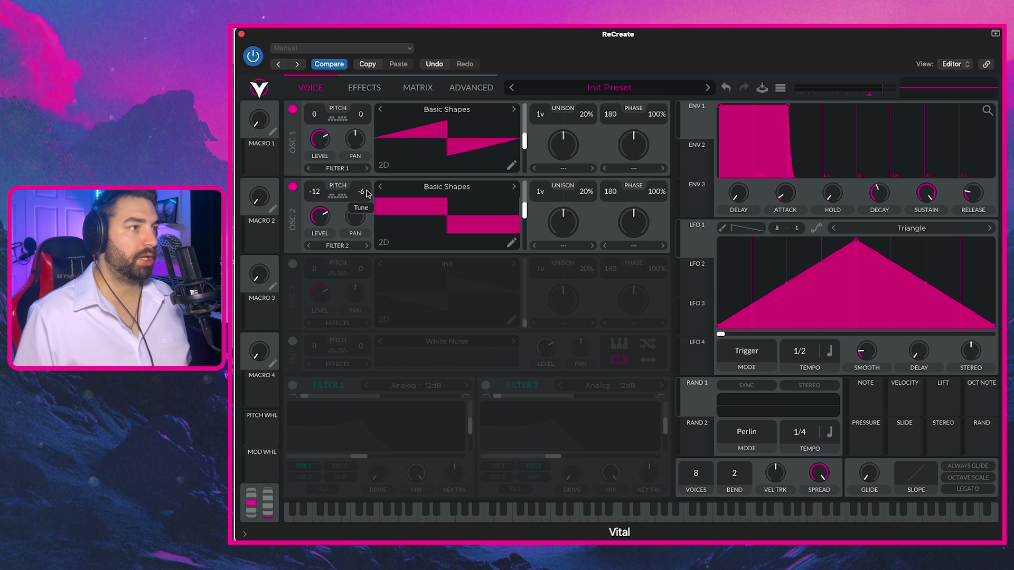
# Step: Play the bass and switch oscillator 2 off and back on to compare the sound with and without it
pyautogui.press('a')
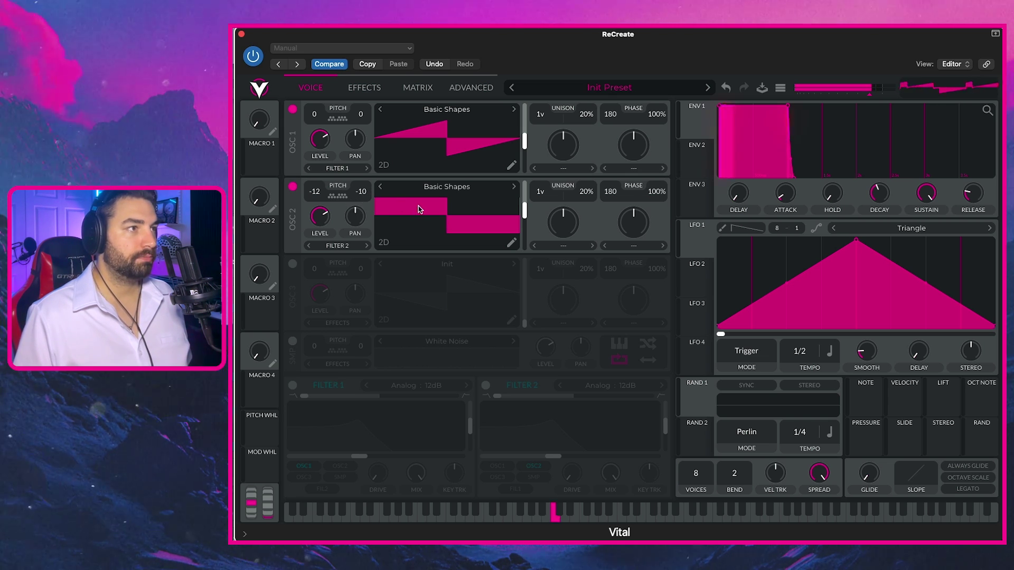
pyautogui.click(293, 186)
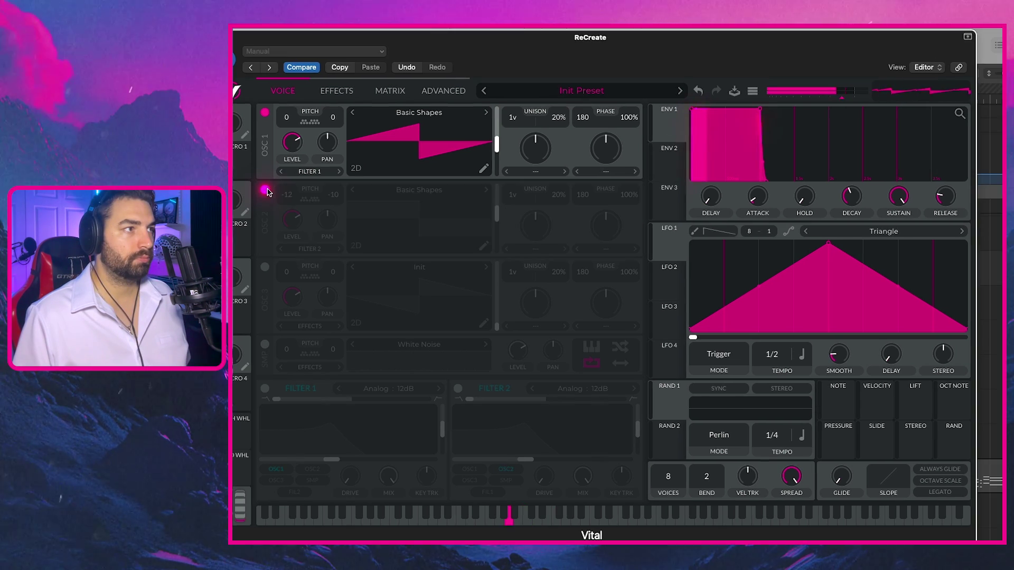
pyautogui.click(264, 190)
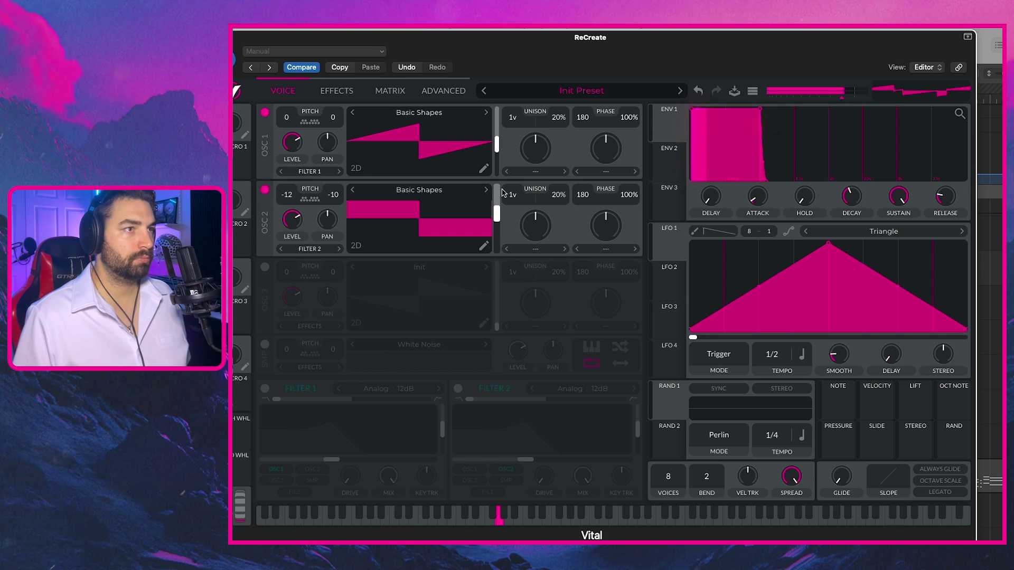
# Step: Set oscillator 1's unison detune to 50% and lower the knob below oscillator 2's unison settings
pyautogui.moveTo(557, 125); pyautogui.dragTo(557, 120)
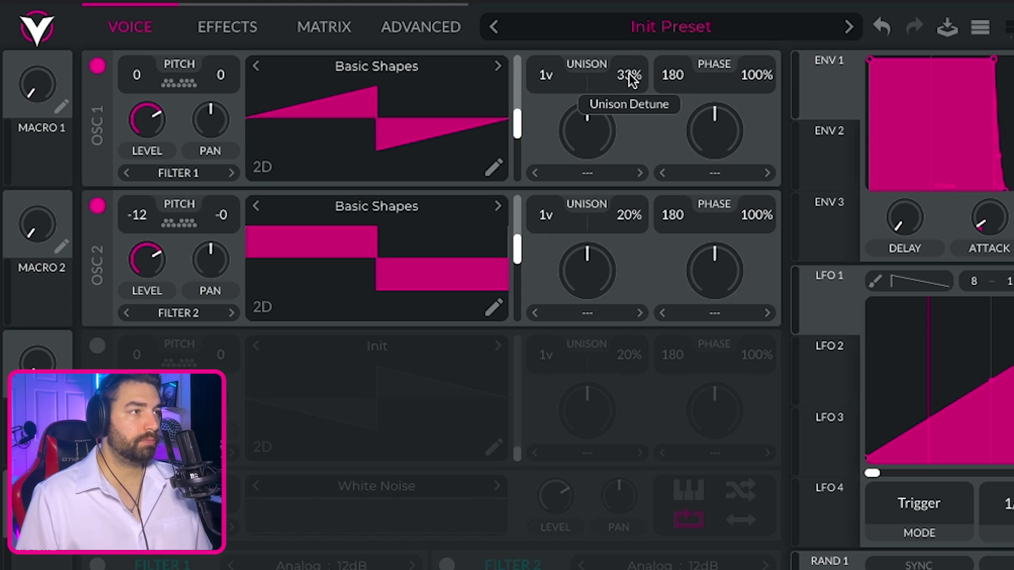
pyautogui.moveTo(631, 79); pyautogui.dragTo(638, 64)
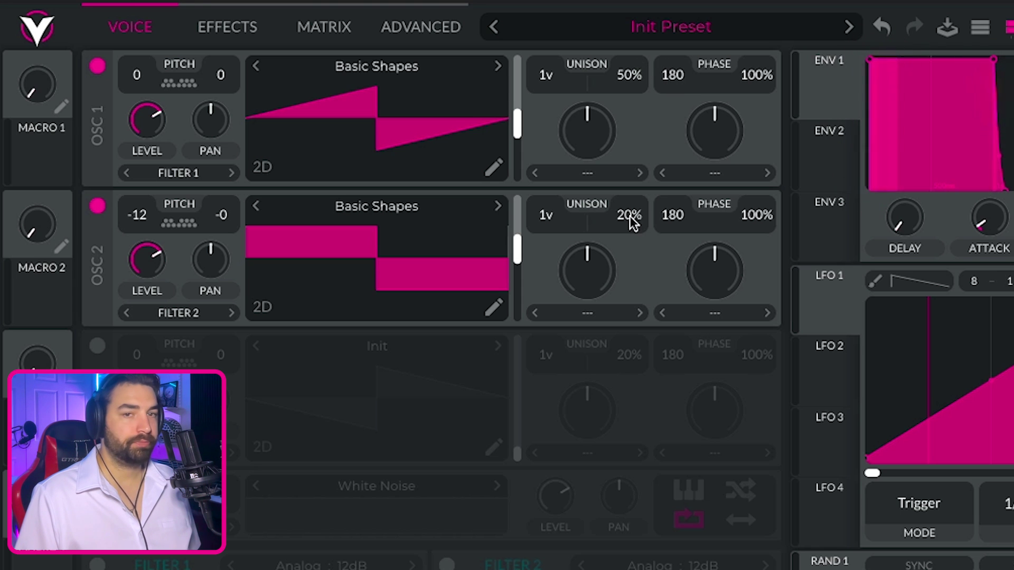
pyautogui.moveTo(590, 261); pyautogui.dragTo(574, 305)
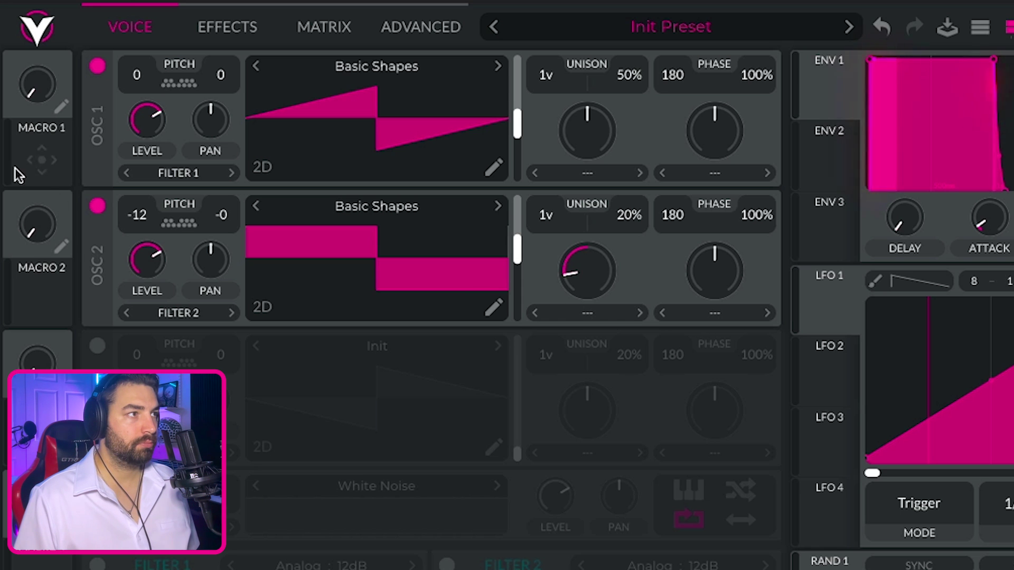
# Step: Play the bass and switch oscillator 2, followed by oscillator 1, off and back on to compare their contributions
pyautogui.click(97, 207)
pyautogui.click(98, 207)
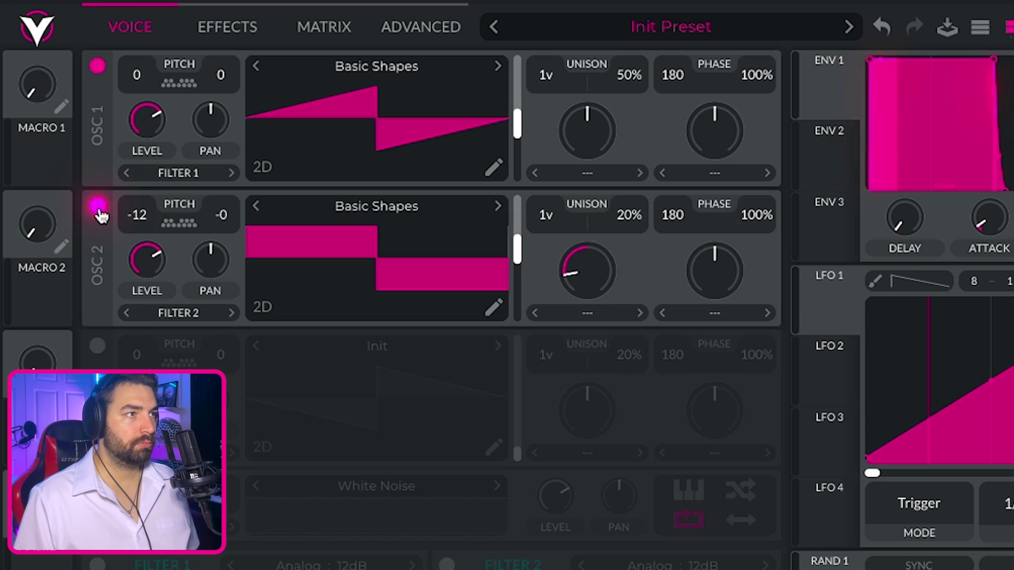
pyautogui.click(97, 67)
pyautogui.click(97, 67)
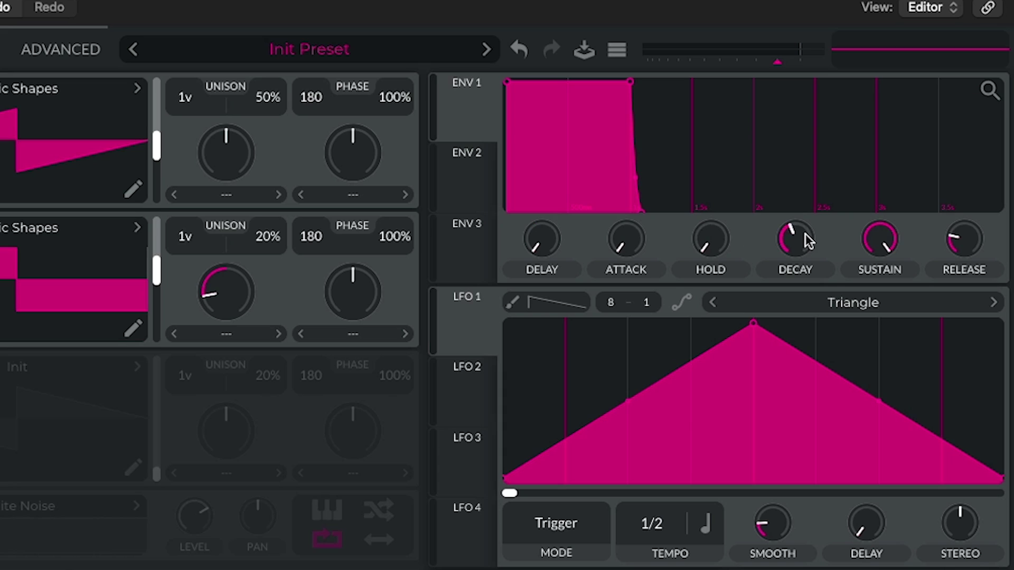
# Step: Shape envelope 1 with a decay of about 0.775 secs, zero sustain and a longer release
pyautogui.moveTo(793, 236); pyautogui.dragTo(791, 239)
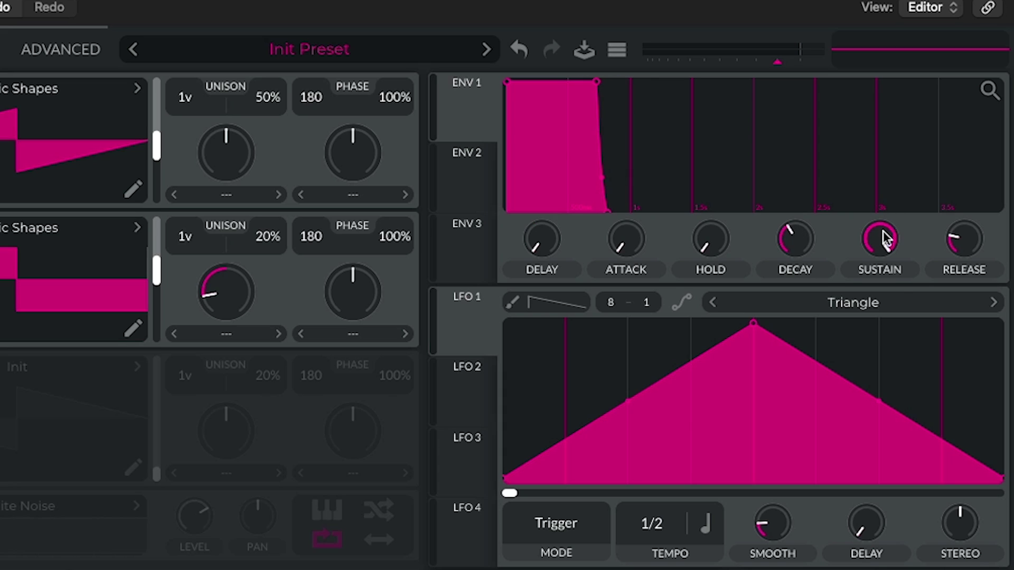
pyautogui.moveTo(882, 231); pyautogui.dragTo(912, 435)
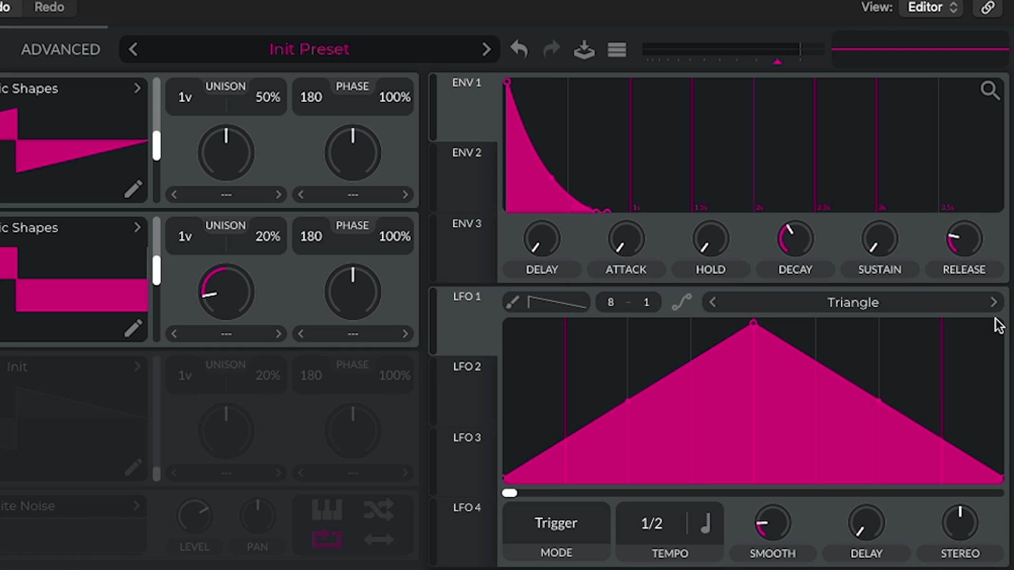
pyautogui.moveTo(968, 230); pyautogui.dragTo(971, 219)
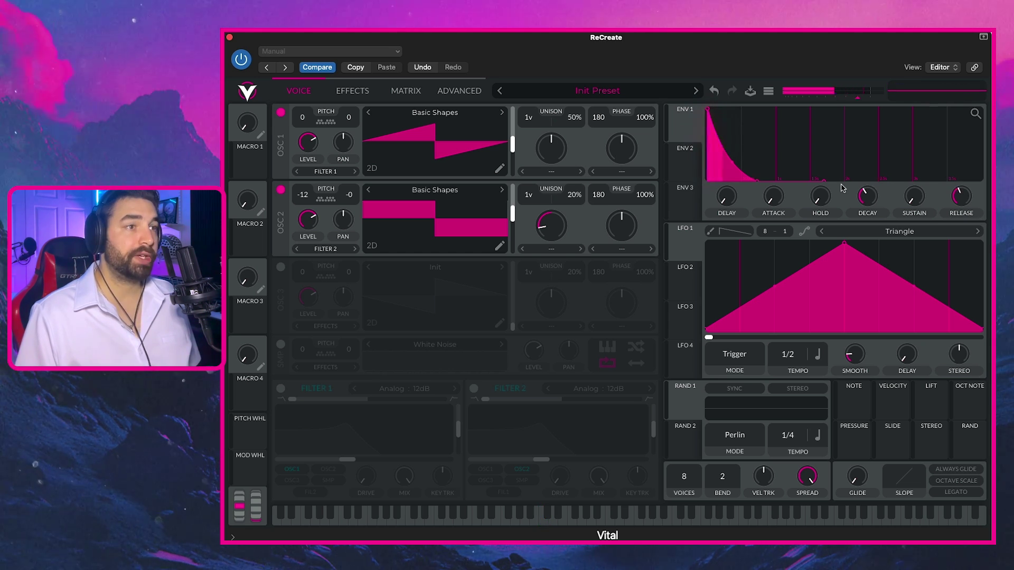
pyautogui.moveTo(867, 196); pyautogui.dragTo(870, 192)
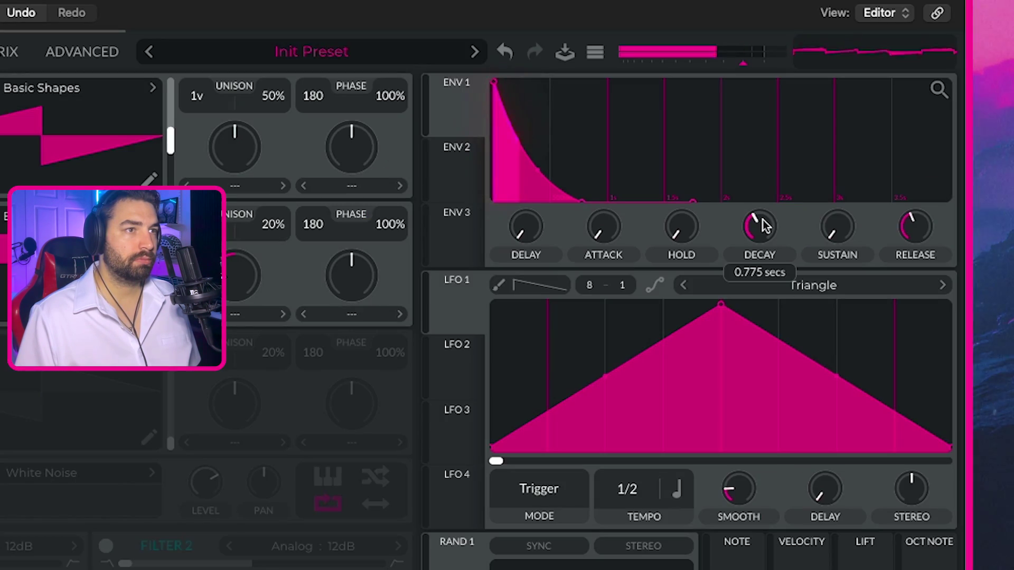
pyautogui.moveTo(763, 220); pyautogui.dragTo(762, 219)
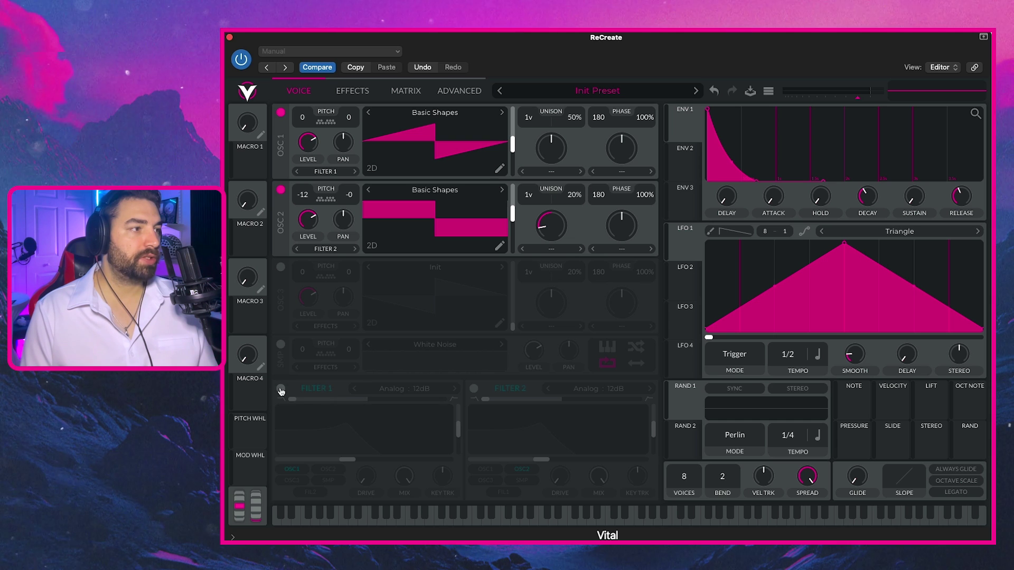
# Step: Enable filter 1 with reduced resonance and assign envelope 1 to modulate its cutoff
pyautogui.click(280, 389)
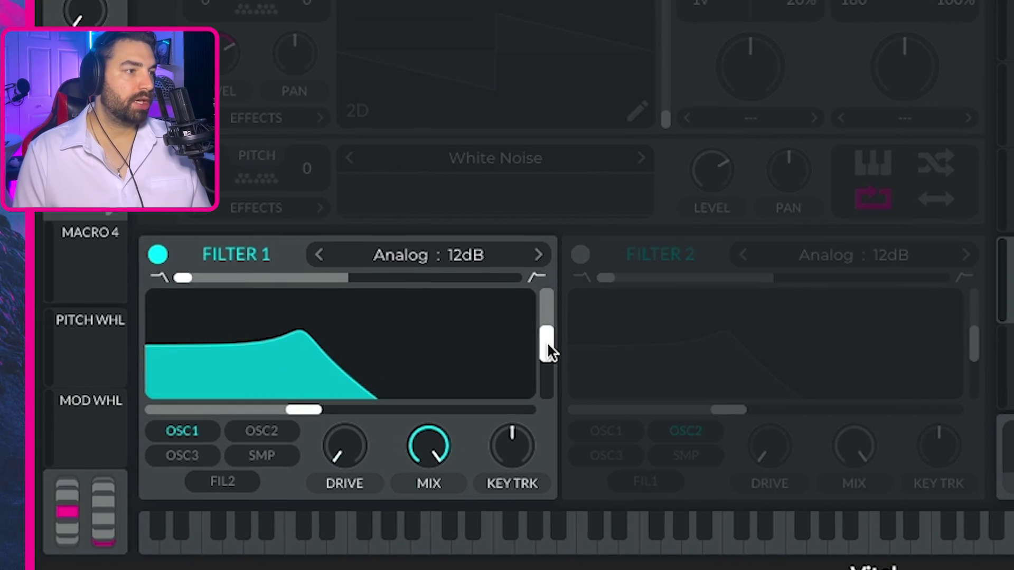
pyautogui.moveTo(548, 343); pyautogui.dragTo(553, 374)
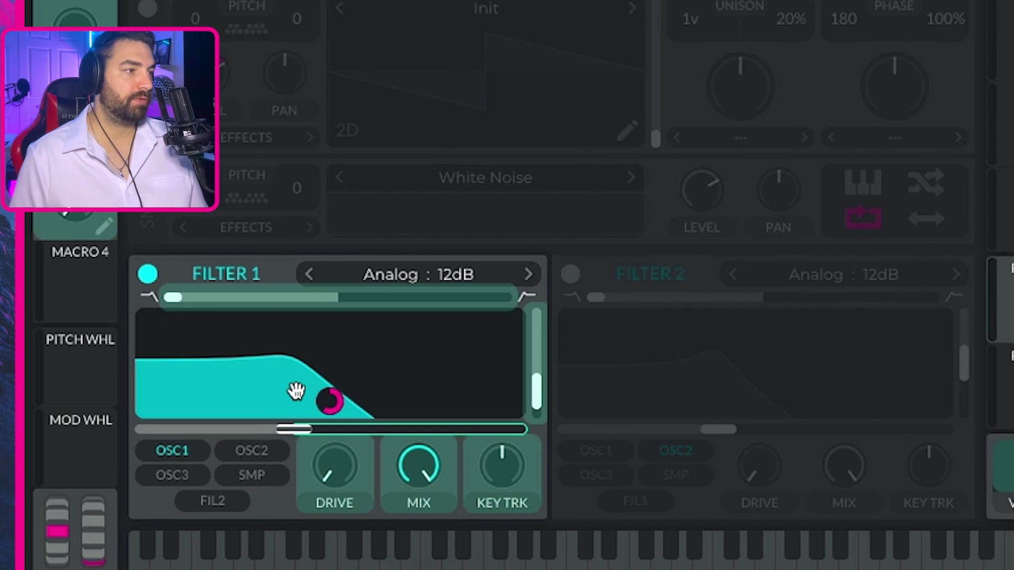
pyautogui.moveTo(296, 391); pyautogui.dragTo(301, 398)
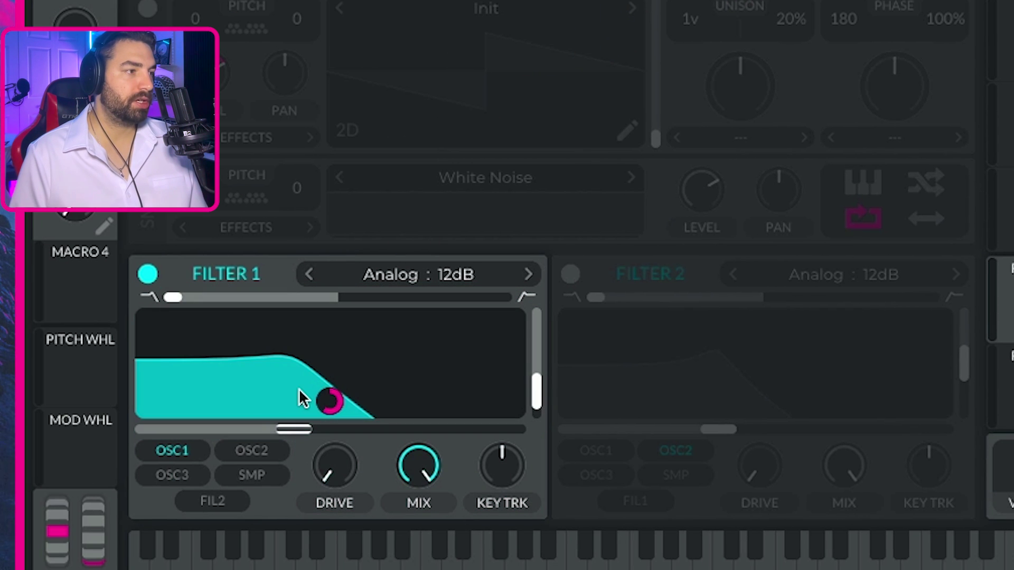
pyautogui.moveTo(325, 417)
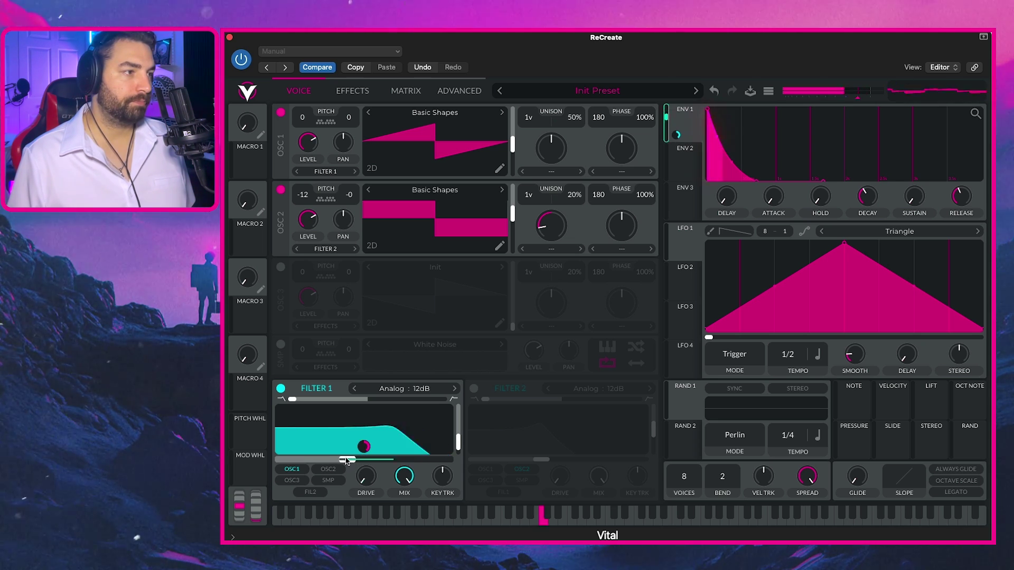
# Step: Lower filter 1's cutoff to about -39 semitones and increase envelope 1's modulation amount on it, keeping the drive at 0 dB
pyautogui.moveTo(347, 461); pyautogui.dragTo(304, 457)
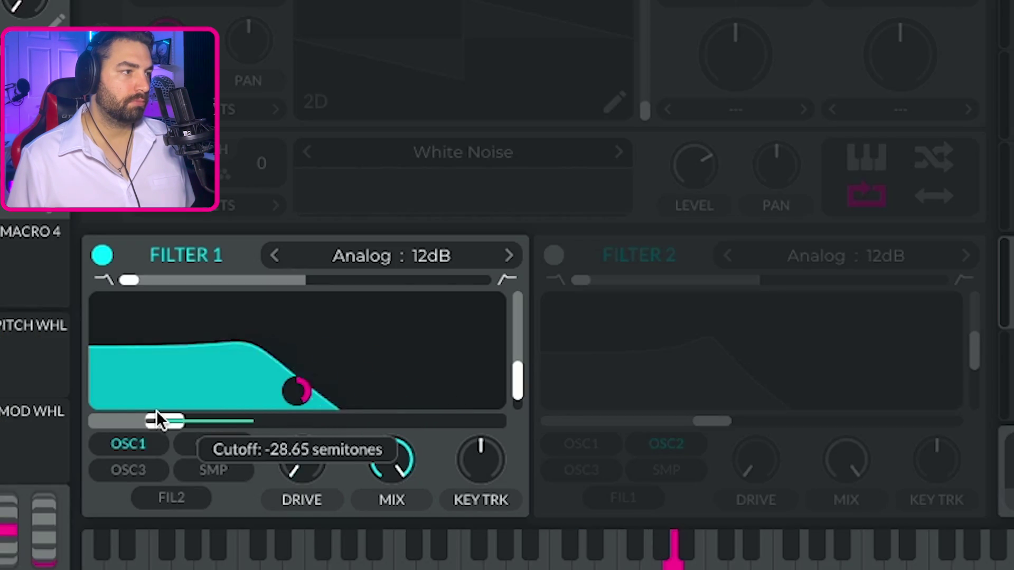
pyautogui.moveTo(156, 412); pyautogui.dragTo(125, 412)
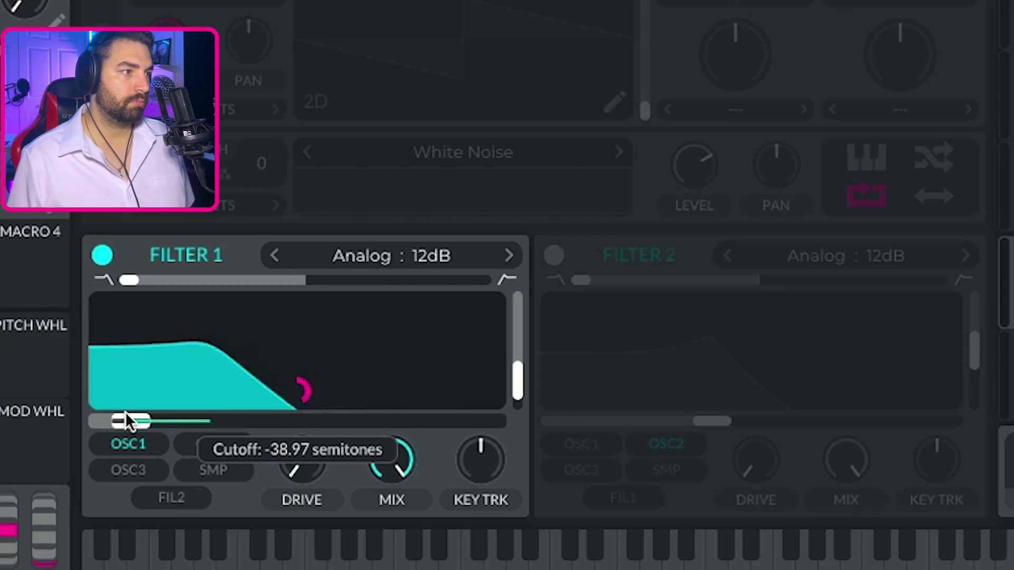
pyautogui.moveTo(302, 391)
pyautogui.mouseDown()
pyautogui.moveTo(283, 400)
pyautogui.moveTo(303, 385)
pyautogui.moveTo(297, 390)
pyautogui.mouseUp()
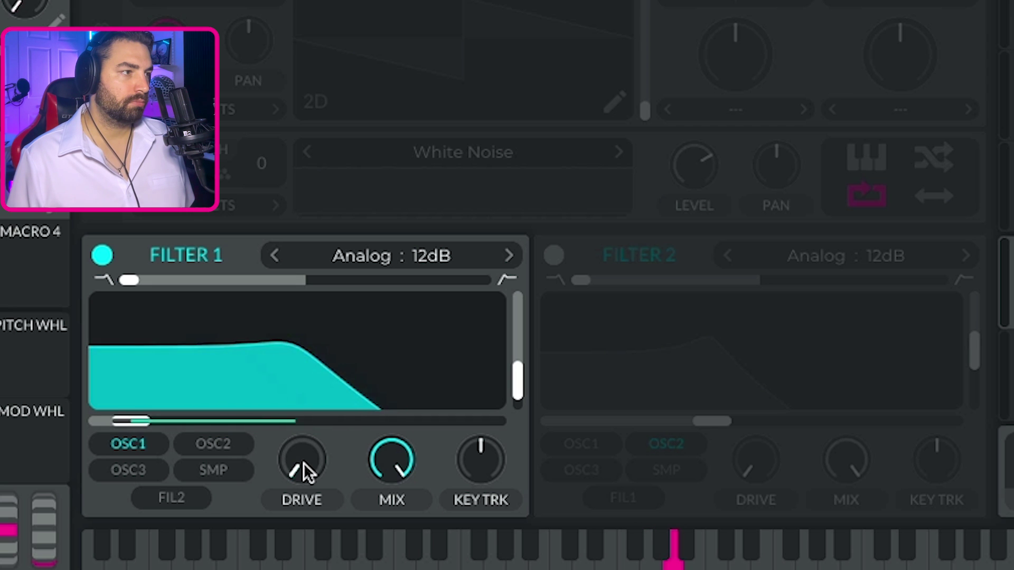
pyautogui.moveTo(310, 463)
pyautogui.mouseDown()
pyautogui.moveTo(318, 410)
pyautogui.moveTo(315, 473)
pyautogui.mouseUp()
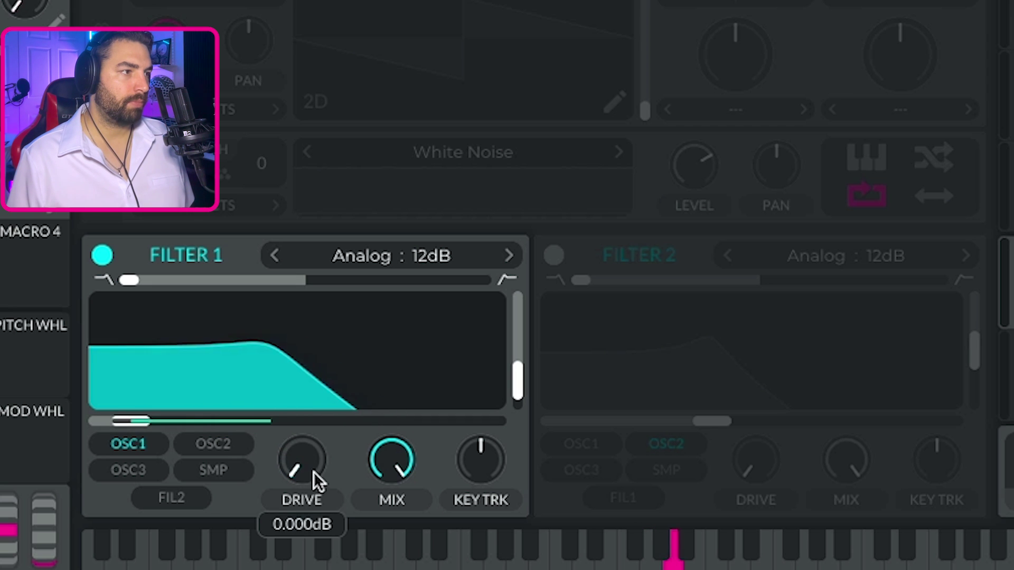
# Step: Switch filter 1 to Analog 24dB, raise its resonance slightly, and sweep its cutoff up and down to its low end
pyautogui.click(436, 255)
pyautogui.click(791, 307)
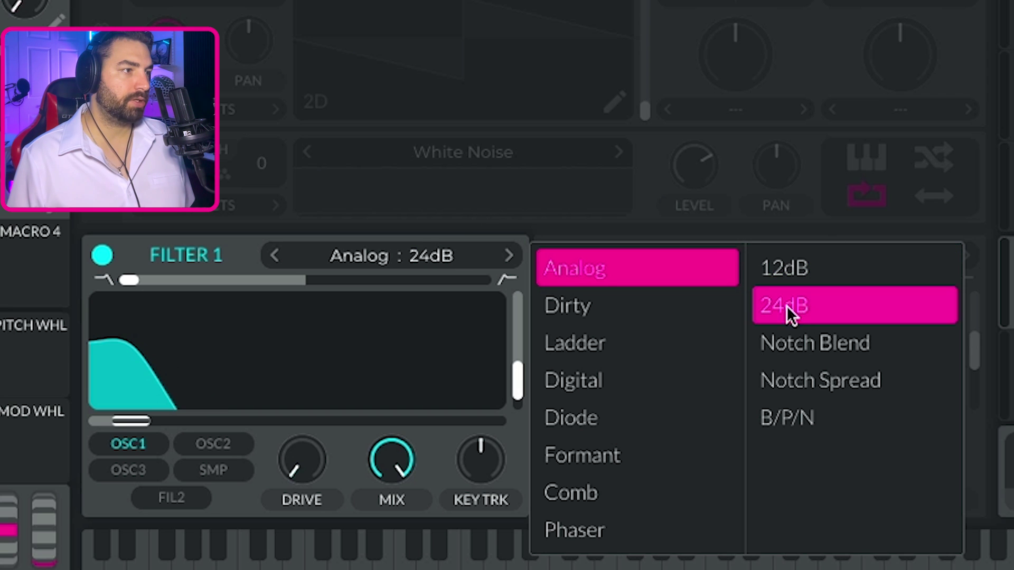
pyautogui.click(238, 247)
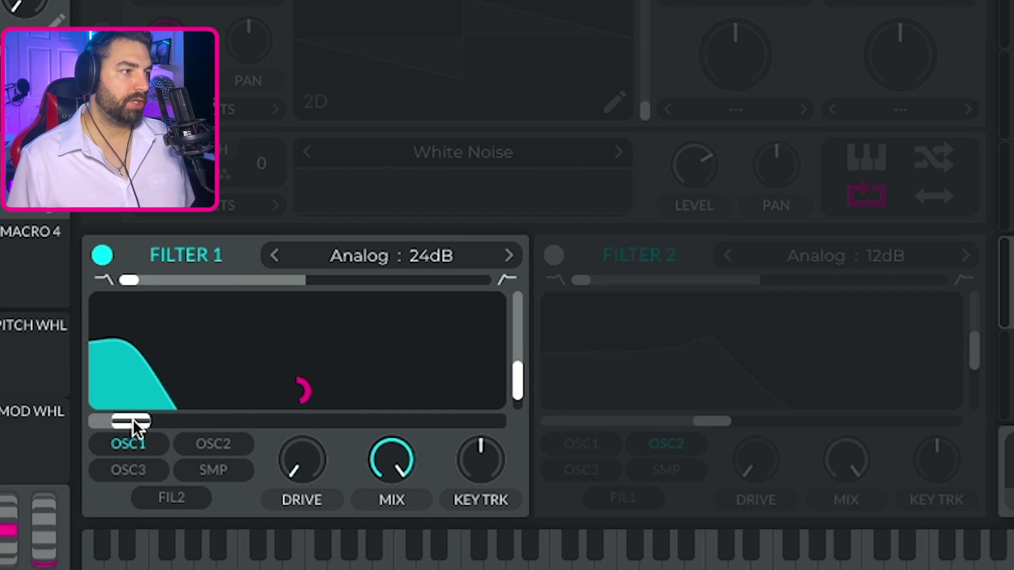
pyautogui.moveTo(132, 421); pyautogui.dragTo(314, 419)
pyautogui.moveTo(518, 382); pyautogui.dragTo(521, 373)
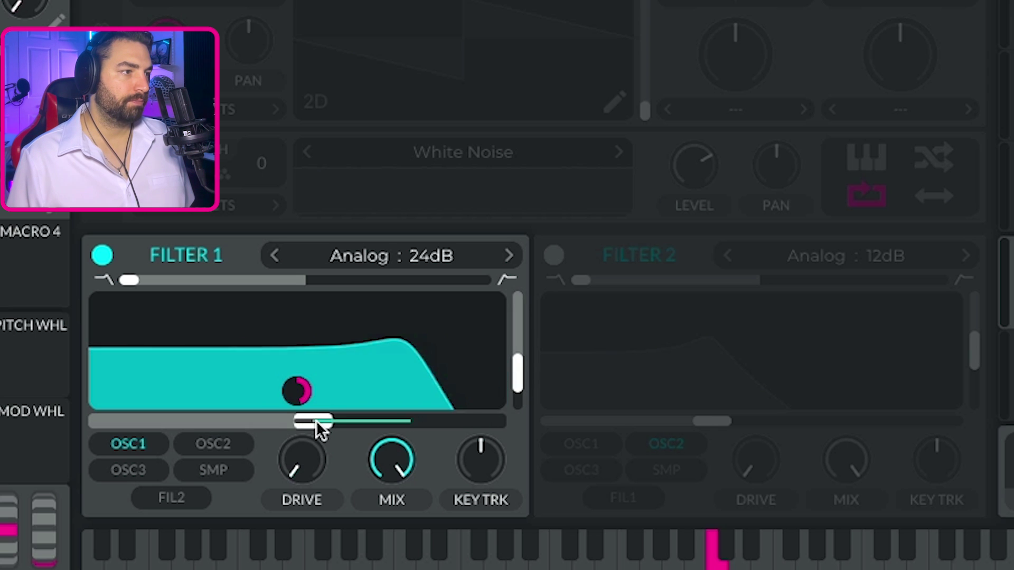
pyautogui.moveTo(316, 420); pyautogui.dragTo(102, 423)
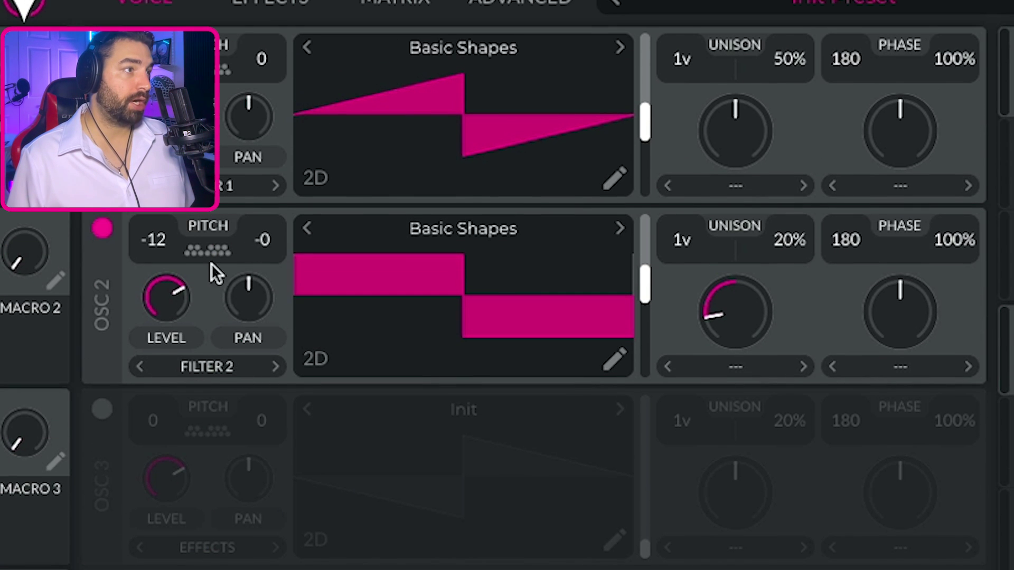
# Step: Route oscillator 2 into filter 1 and raise the filter's cutoff to nearly the middle of its range
pyautogui.click(217, 367)
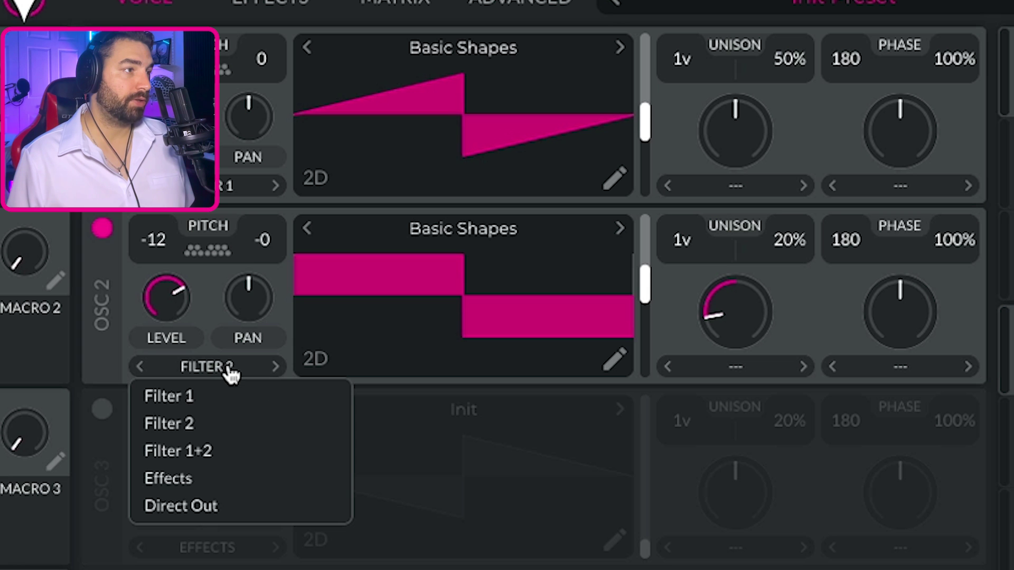
pyautogui.click(176, 397)
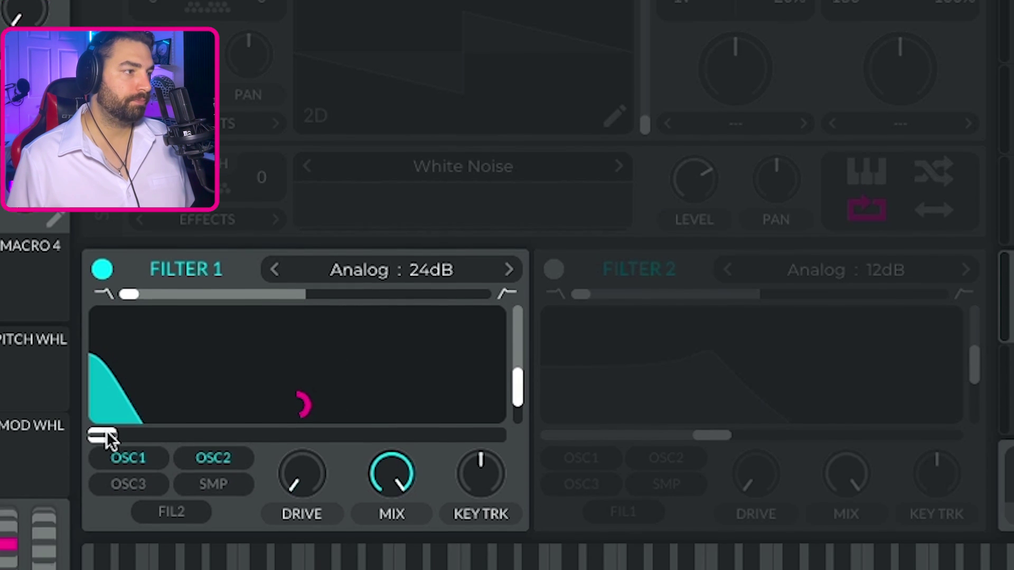
pyautogui.moveTo(102, 430); pyautogui.dragTo(169, 435)
pyautogui.moveTo(308, 460); pyautogui.dragTo(351, 457)
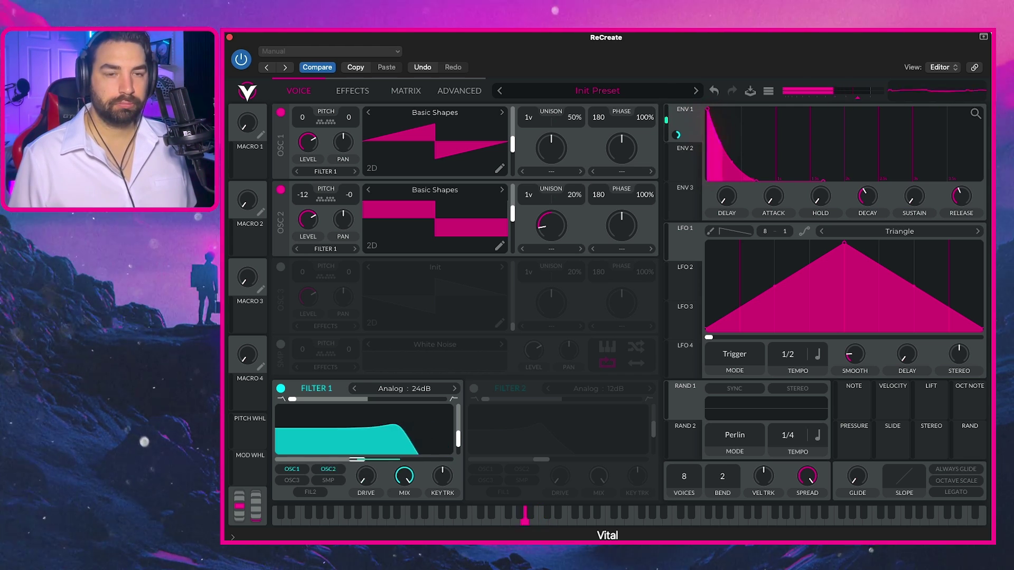
# Step: Enable the Chorus effect, reduce its mix, and compare the bass with the chorus bypassed and active
pyautogui.click(354, 93)
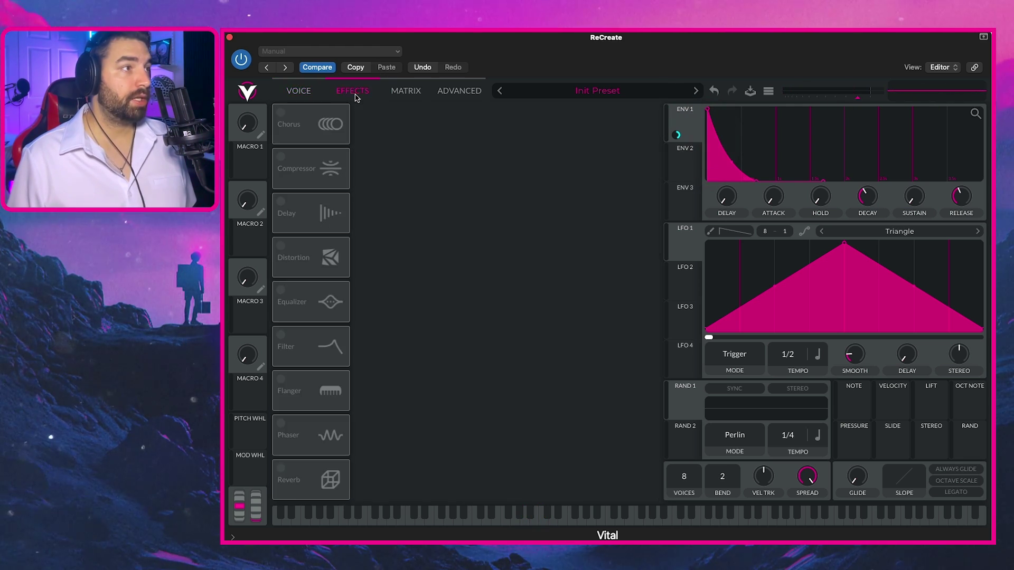
pyautogui.click(281, 113)
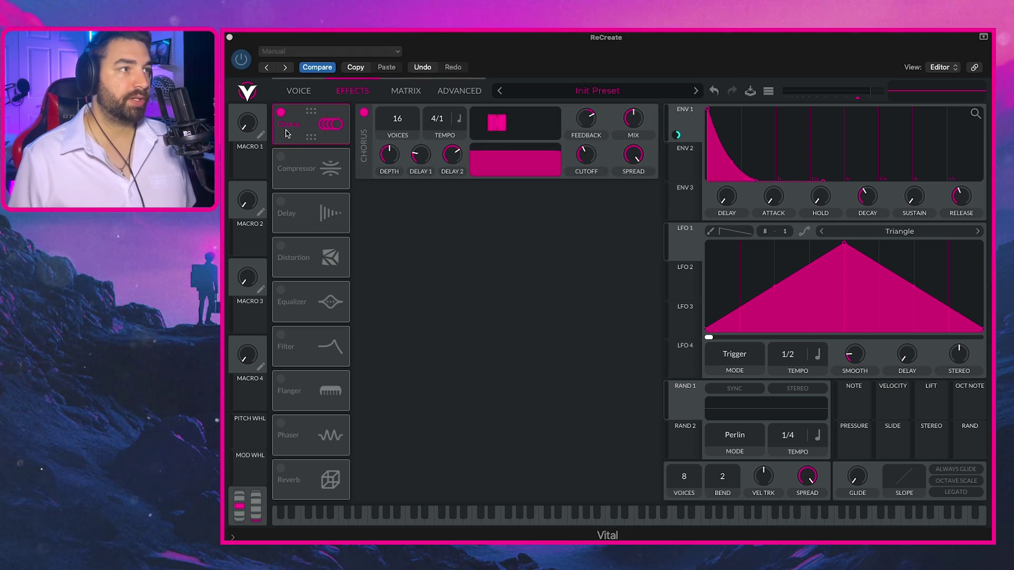
pyautogui.press('a')
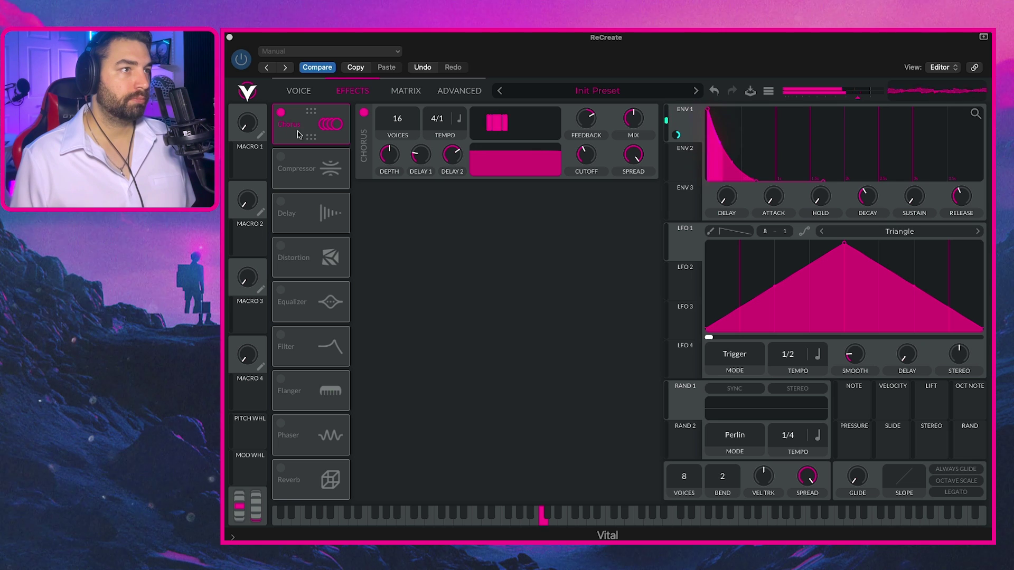
pyautogui.moveTo(633, 120); pyautogui.dragTo(634, 132)
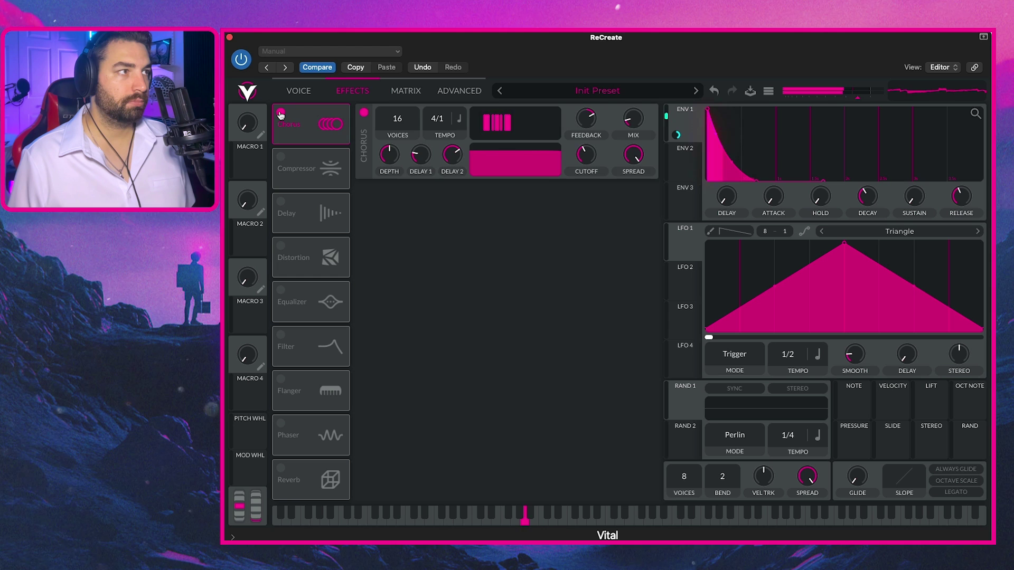
pyautogui.click(280, 114)
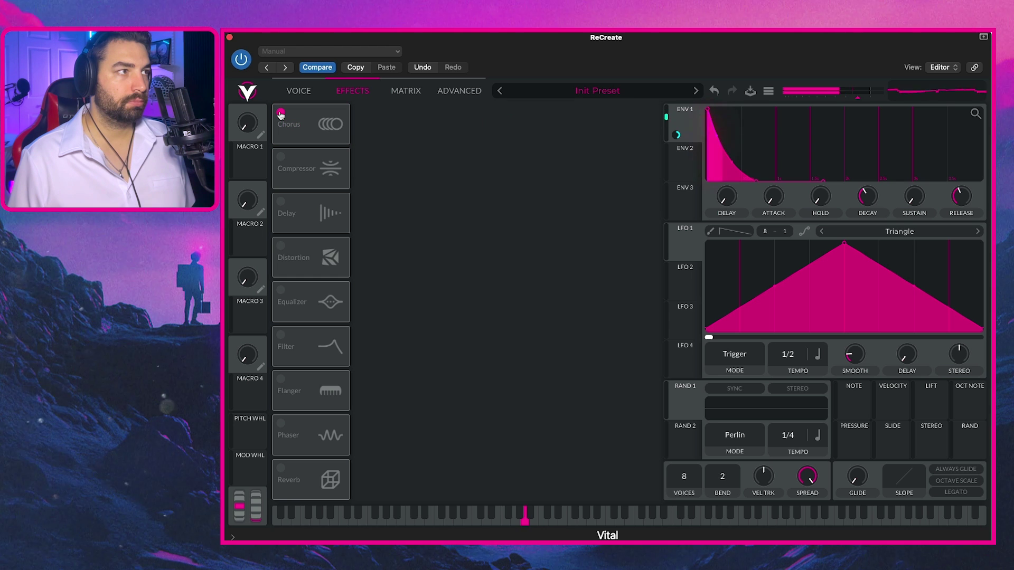
pyautogui.click(280, 114)
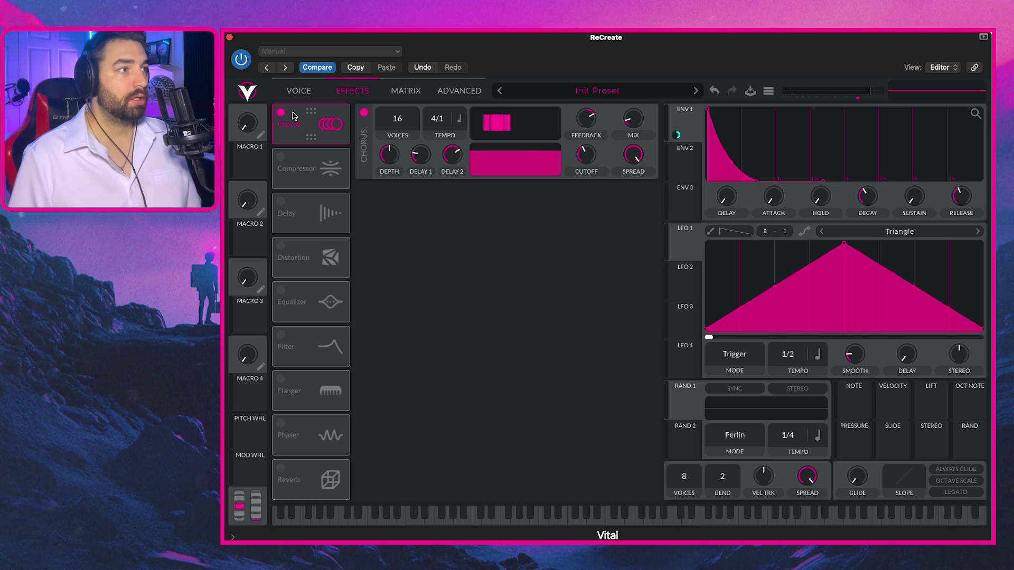
# Step: Enable Soft Clip distortion with its filter set to Post, and assign LFO 1 to modulate the distortion filter's cutoff
pyautogui.click(282, 247)
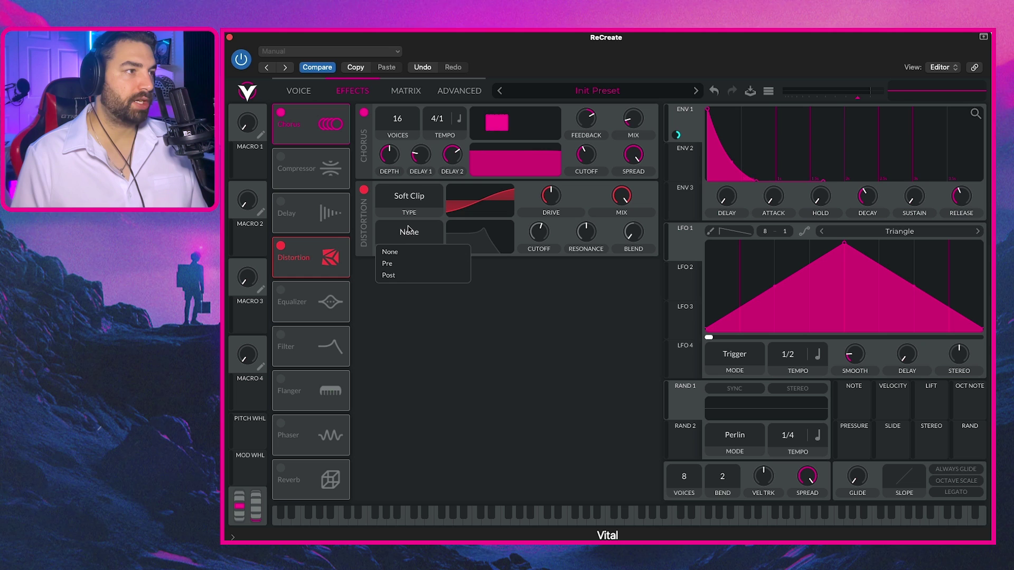
pyautogui.click(402, 275)
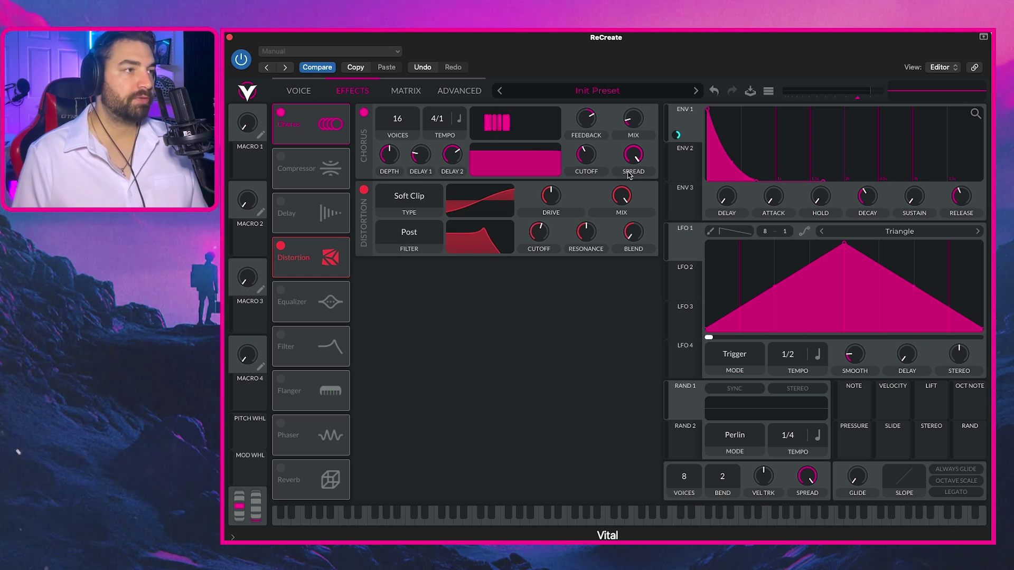
pyautogui.moveTo(541, 235)
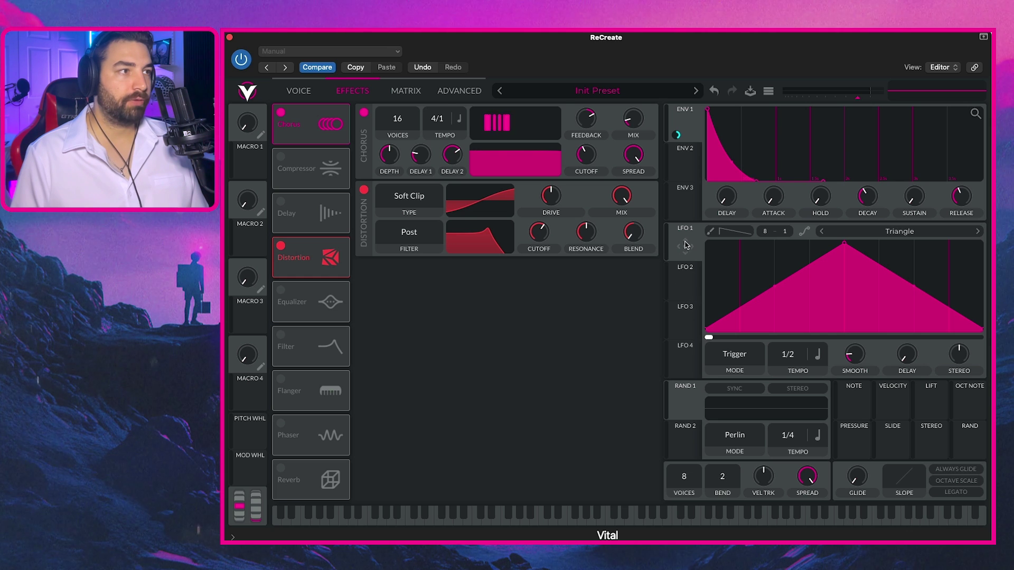
pyautogui.moveTo(686, 245); pyautogui.dragTo(540, 276)
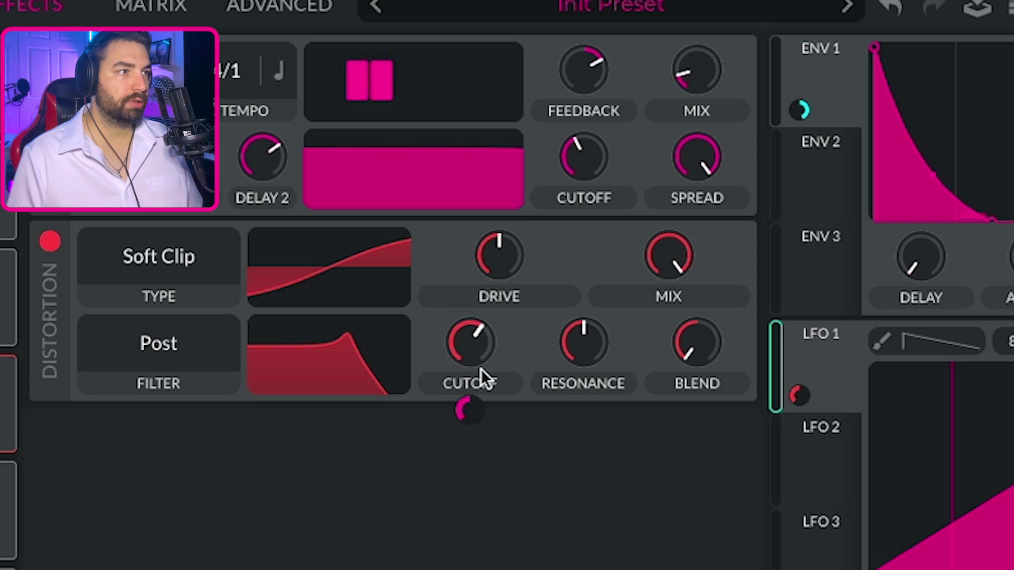
# Step: Raise the distortion filter's cutoff and compare the bass with the distortion bypassed and active
pyautogui.moveTo(480, 362); pyautogui.dragTo(478, 321)
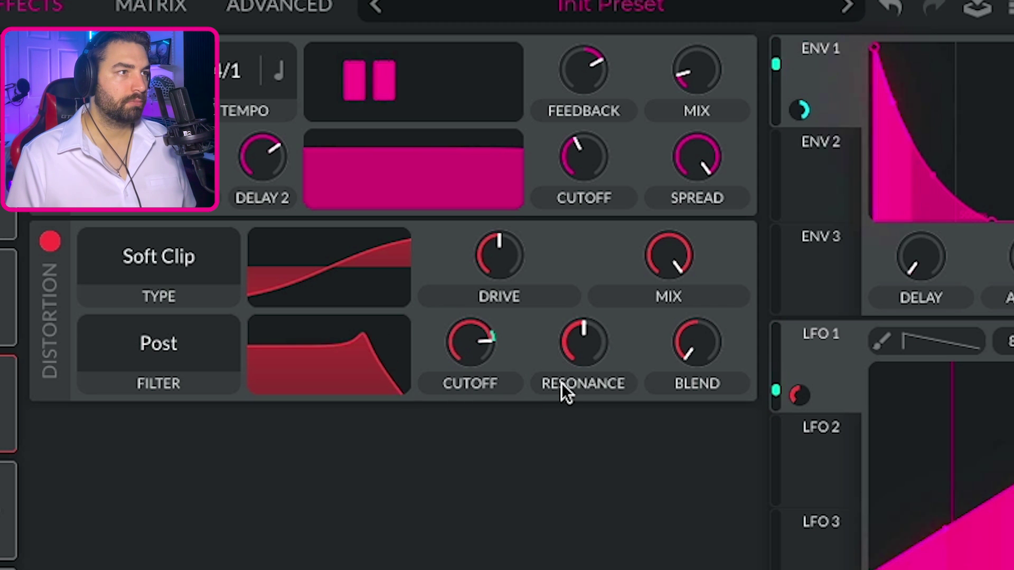
pyautogui.click(51, 243)
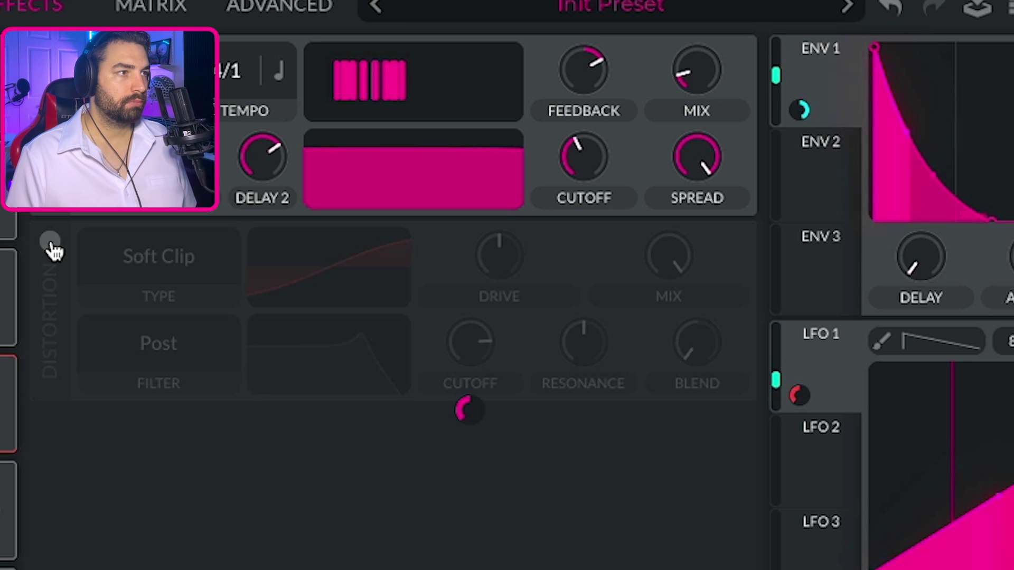
pyautogui.click(51, 242)
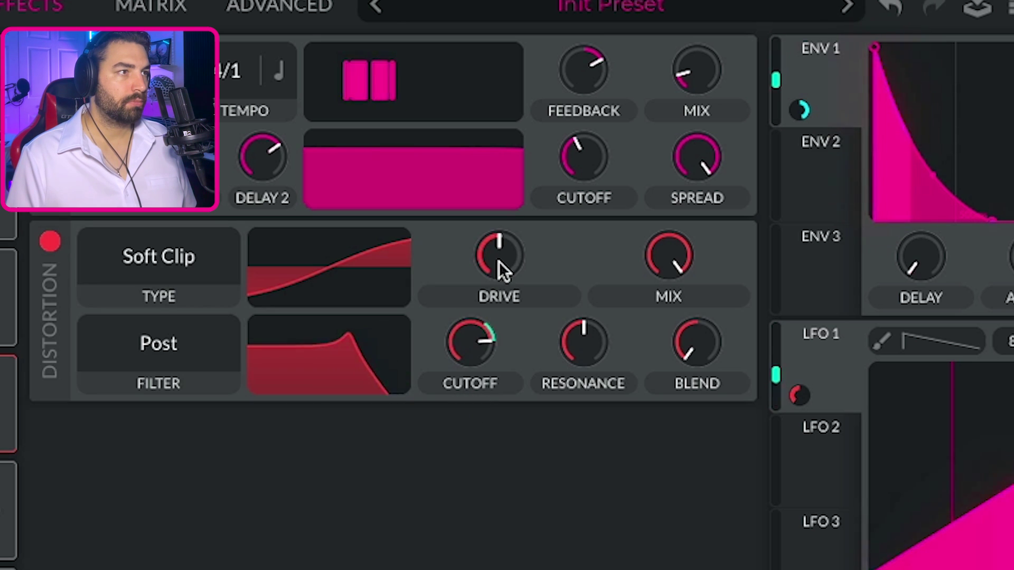
# Step: Try different distortion drive amounts and lower the distortion's mix to about 0.294
pyautogui.moveTo(502, 272); pyautogui.dragTo(496, 290)
pyautogui.moveTo(549, 210); pyautogui.dragTo(549, 195)
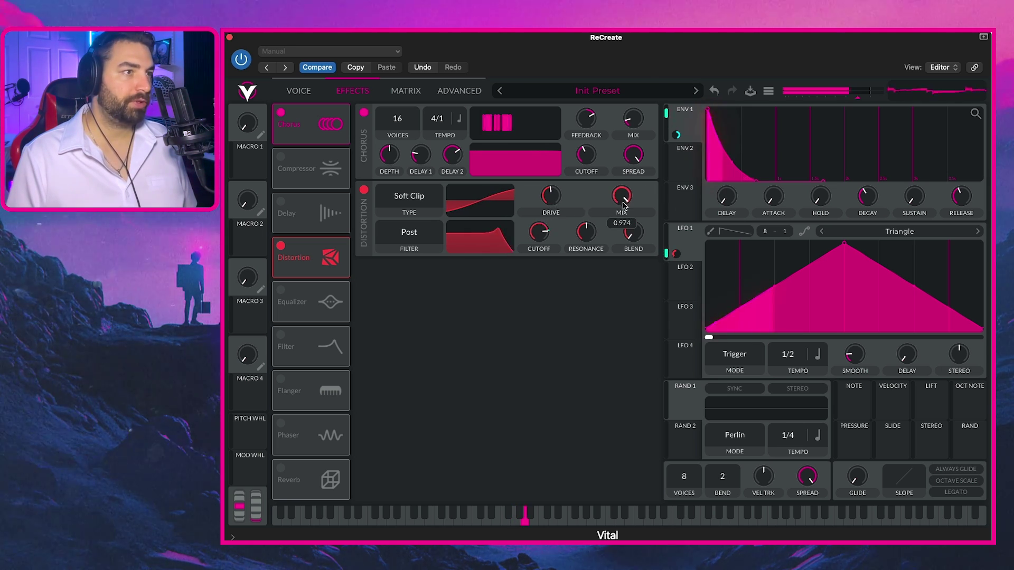
pyautogui.moveTo(624, 195); pyautogui.dragTo(635, 271)
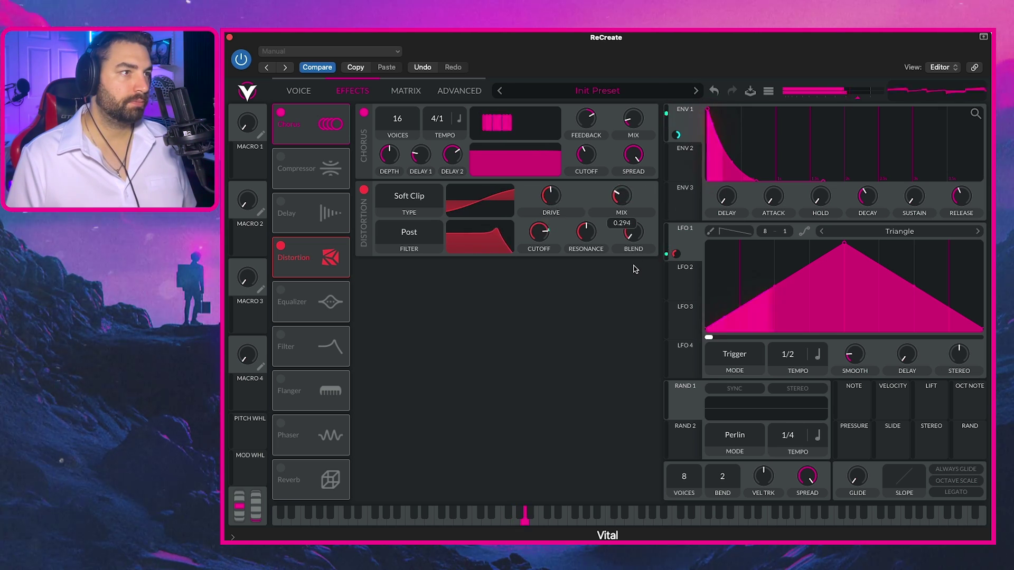
# Step: Compare the bass with the distortion bypassed and active, and open the distortion filter's cutoff fully with slightly less resonance
pyautogui.click(363, 190)
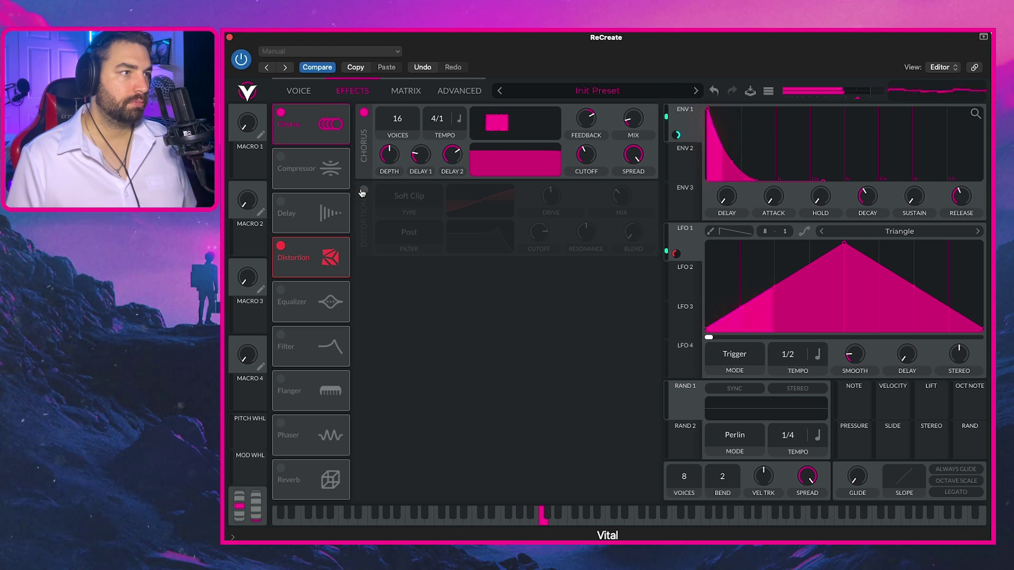
pyautogui.click(363, 190)
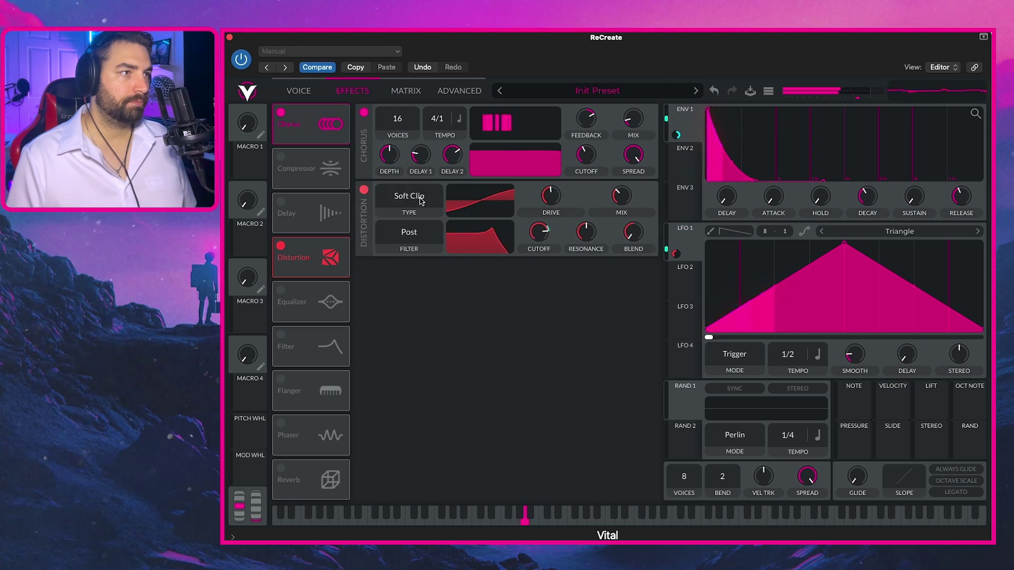
pyautogui.moveTo(624, 208)
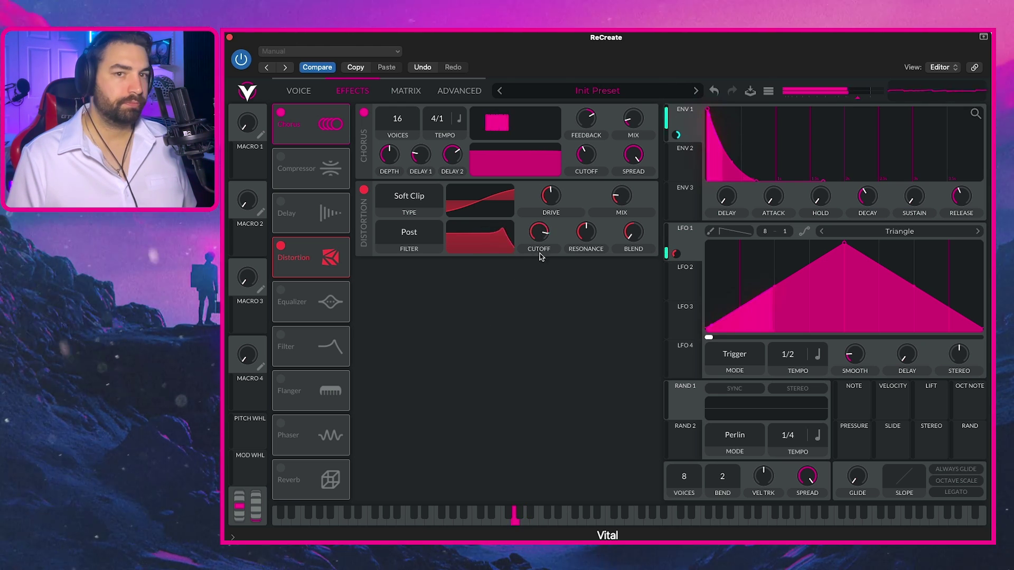
pyautogui.moveTo(540, 233); pyautogui.dragTo(538, 233)
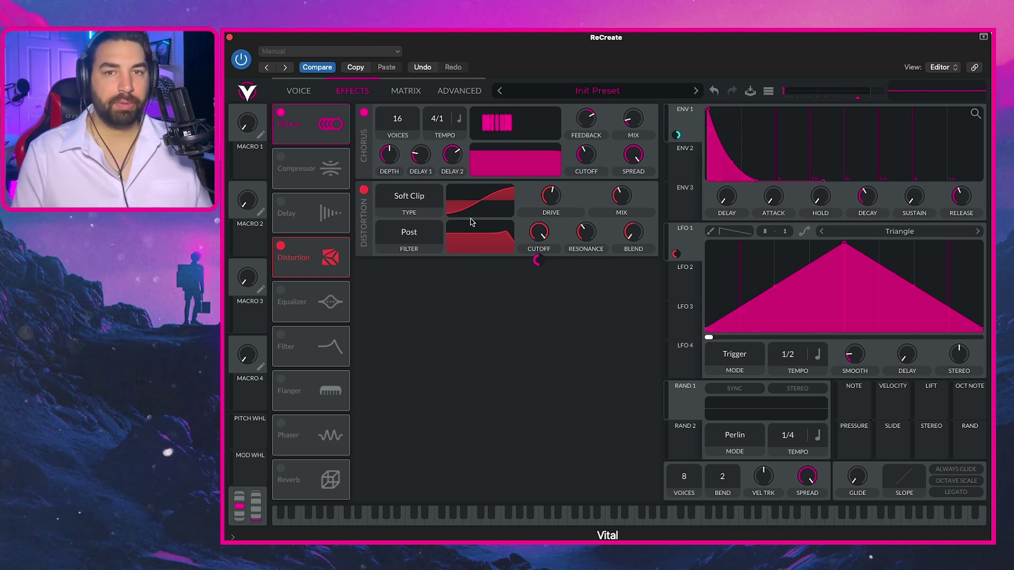
# Step: Lower filter 1's cutoff to its minimum and assign Macro 1 to modulate the filter's cutoff and drive
pyautogui.click(298, 90)
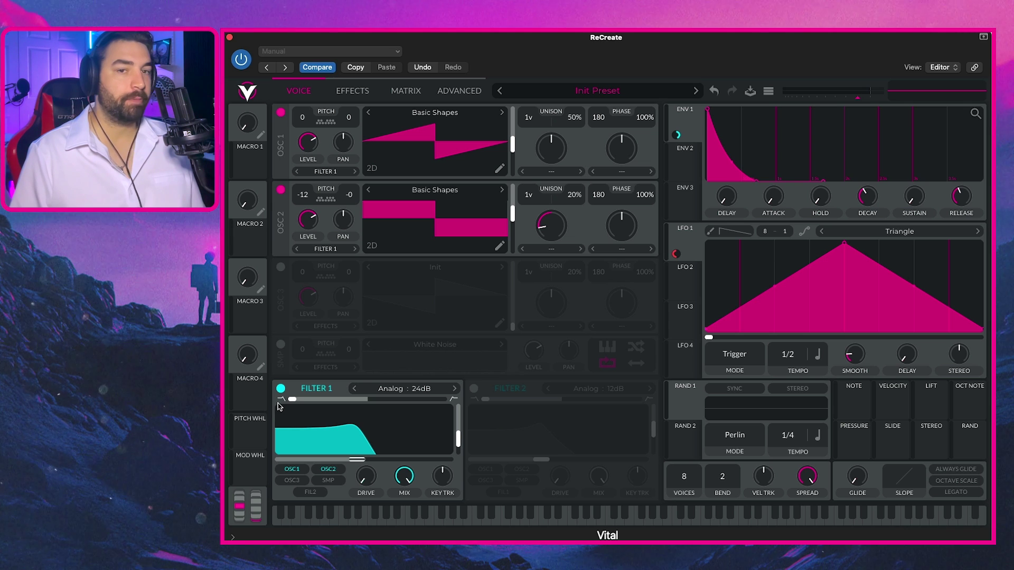
pyautogui.moveTo(315, 396)
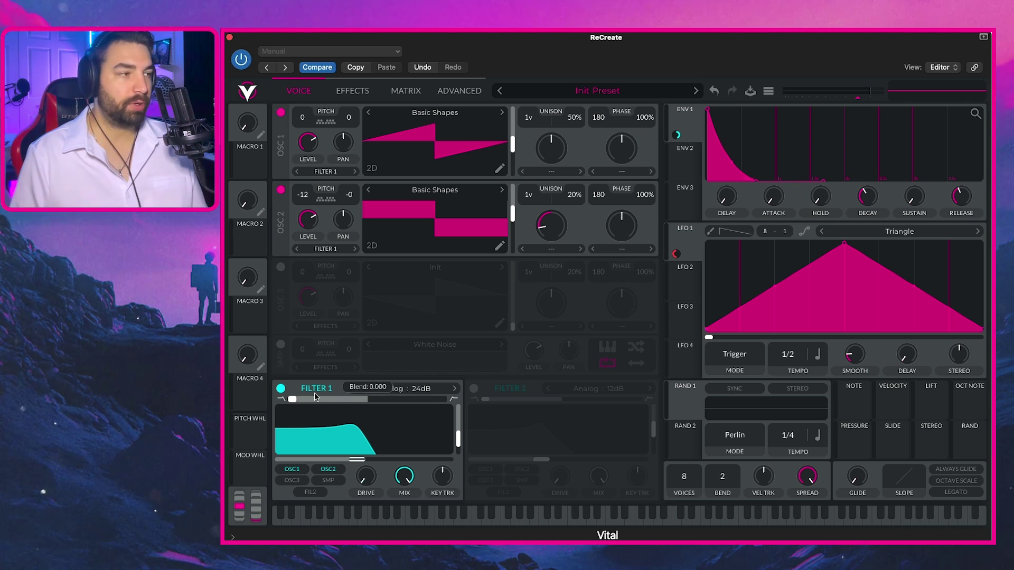
pyautogui.moveTo(357, 459); pyautogui.dragTo(279, 460)
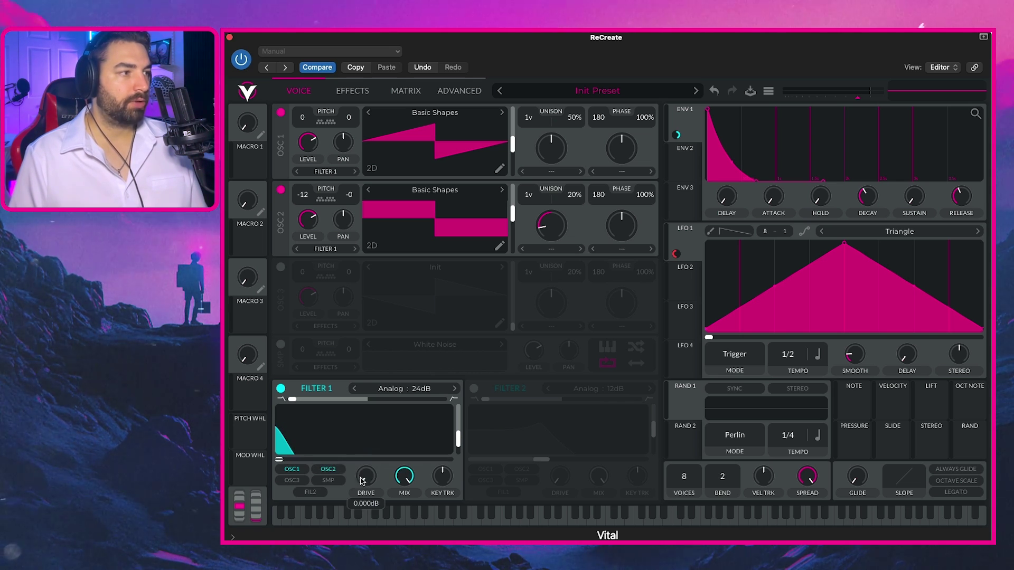
pyautogui.moveTo(252, 164); pyautogui.dragTo(282, 461)
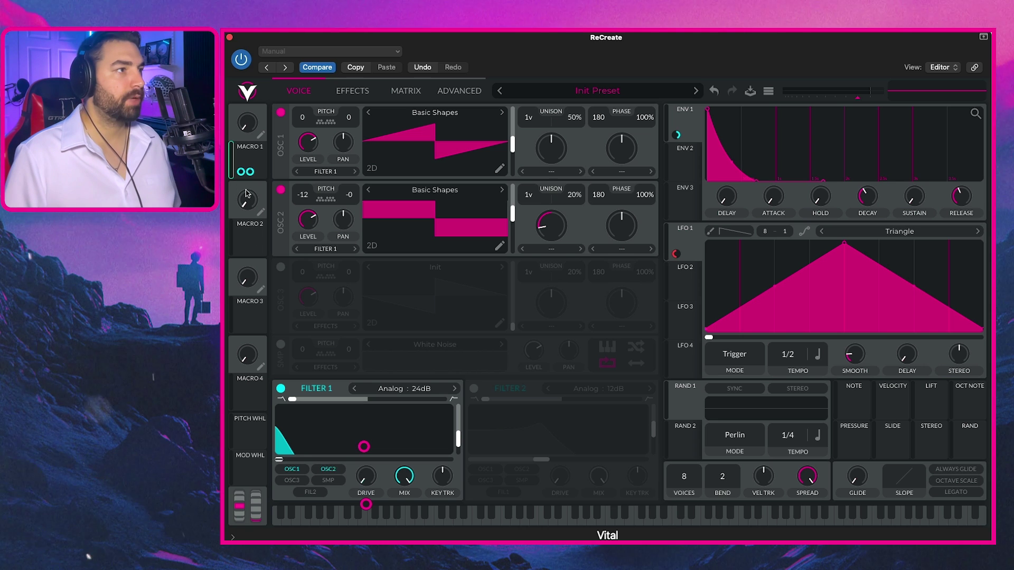
# Step: Sweep Macro 1 up and down to hear its effect on filter 1, and return it to zero
pyautogui.moveTo(247, 125); pyautogui.dragTo(250, 118)
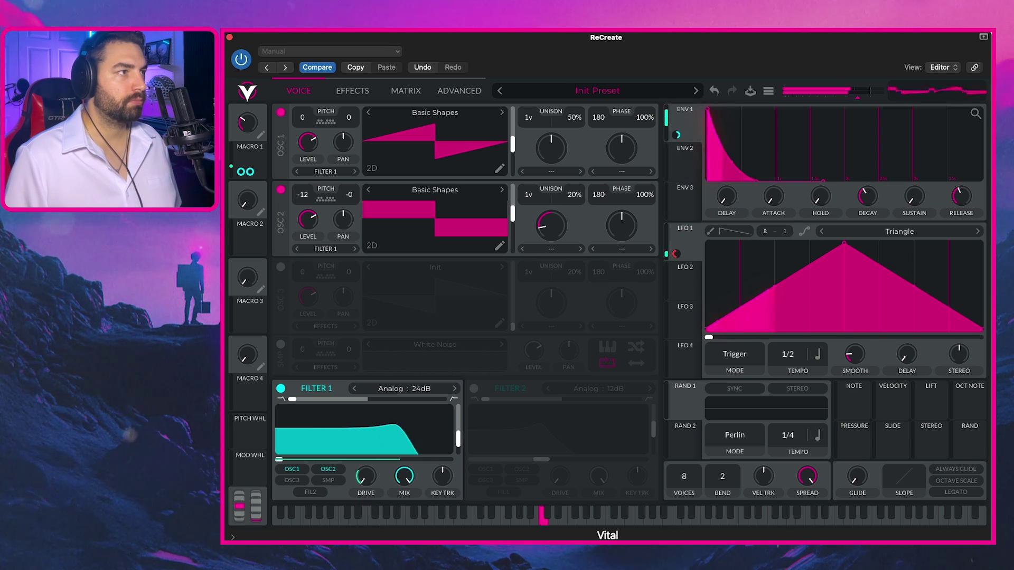
pyautogui.moveTo(246, 112)
pyautogui.moveTo(247, 112)
pyautogui.mouseDown()
pyautogui.moveTo(247, 101)
pyautogui.moveTo(244, 138)
pyautogui.moveTo(246, 97)
pyautogui.moveTo(247, 129)
pyautogui.mouseUp()
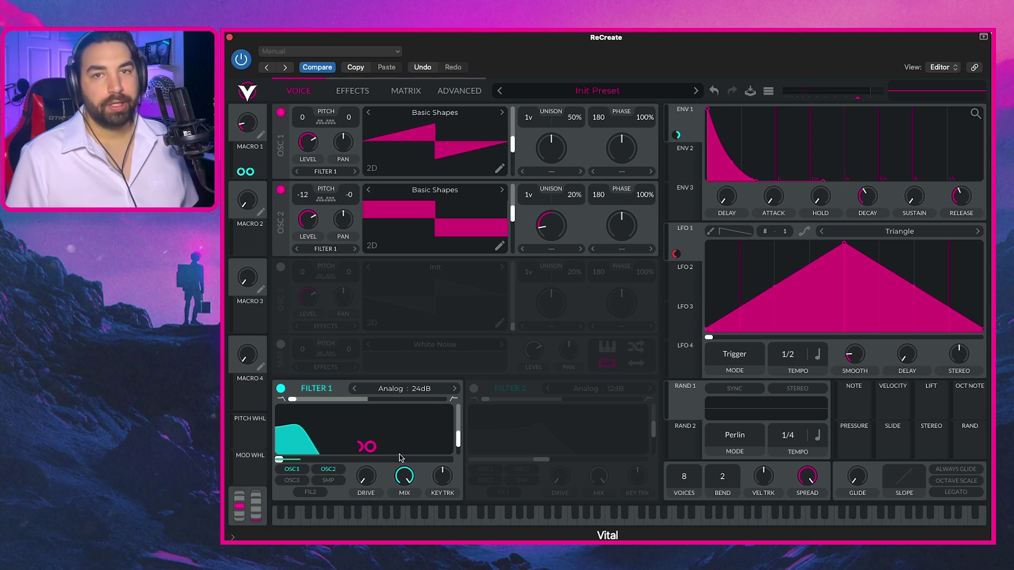
pyautogui.moveTo(347, 452)
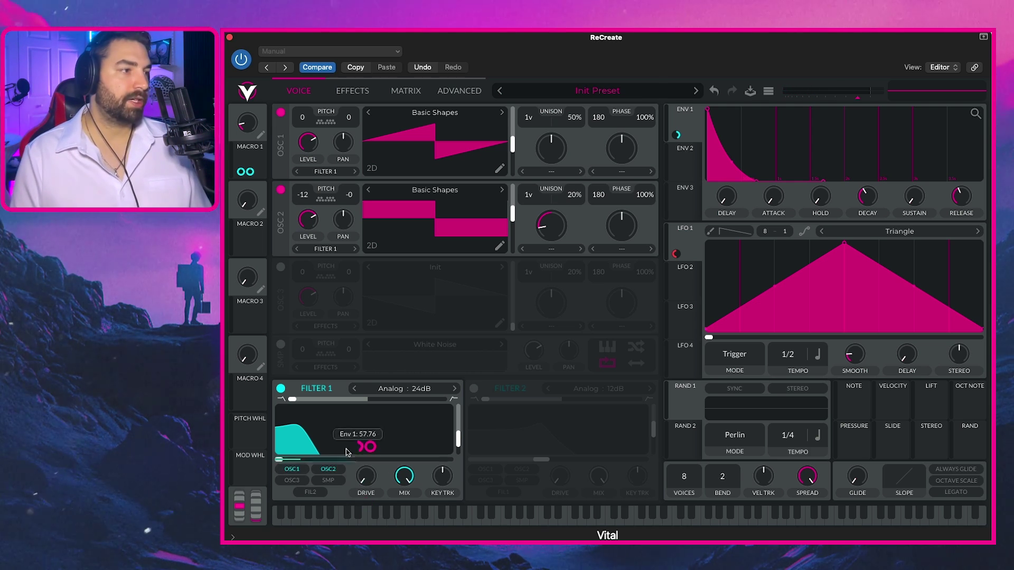
pyautogui.moveTo(246, 131)
pyautogui.mouseDown()
pyautogui.moveTo(250, 122)
pyautogui.moveTo(250, 133)
pyautogui.mouseUp()
# Step: Center the chorus feedback, lower the chorus mix to zero, and assign Macro 2 to modulate both
pyautogui.click(344, 93)
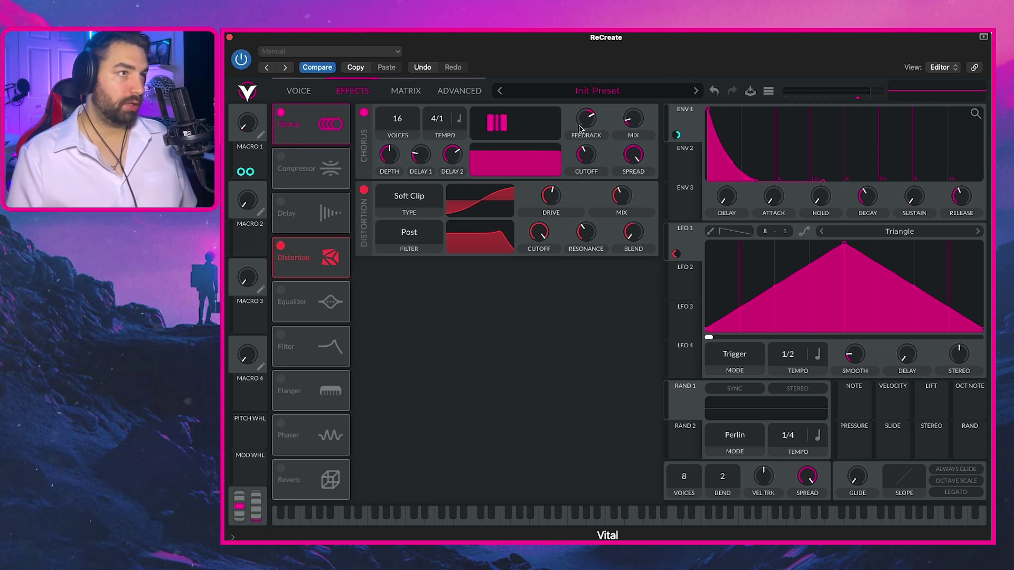
pyautogui.moveTo(591, 130)
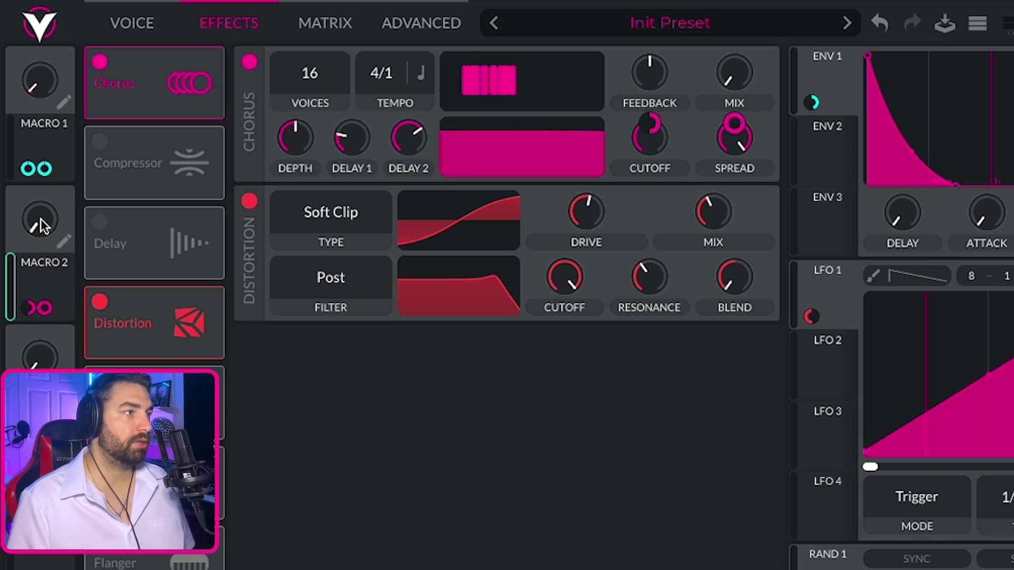
# Step: Rename Macro 2 as Width and Macro 1 as CUTDRIVE
pyautogui.click(65, 244)
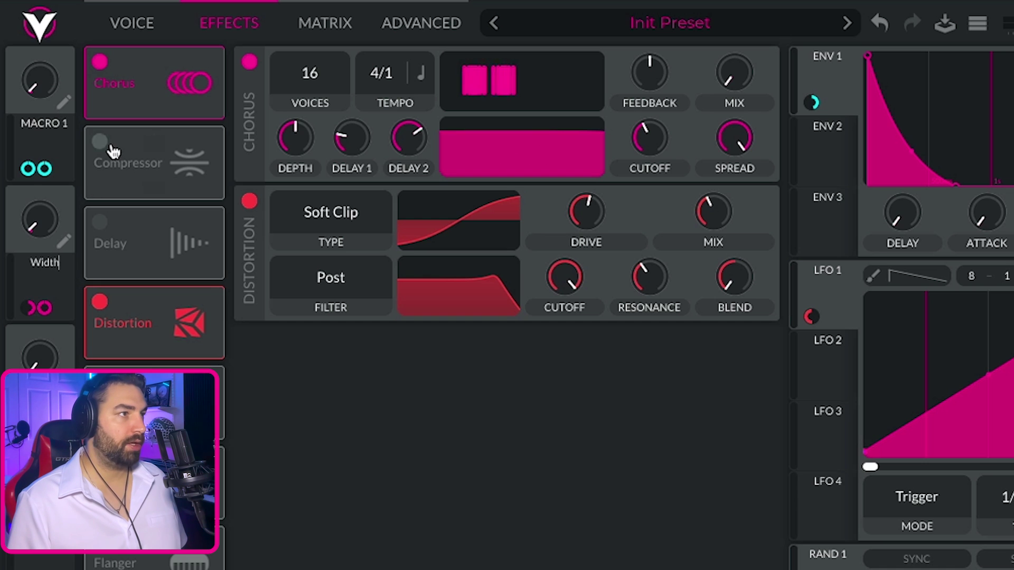
pyautogui.press('Return')
pyautogui.click(63, 104)
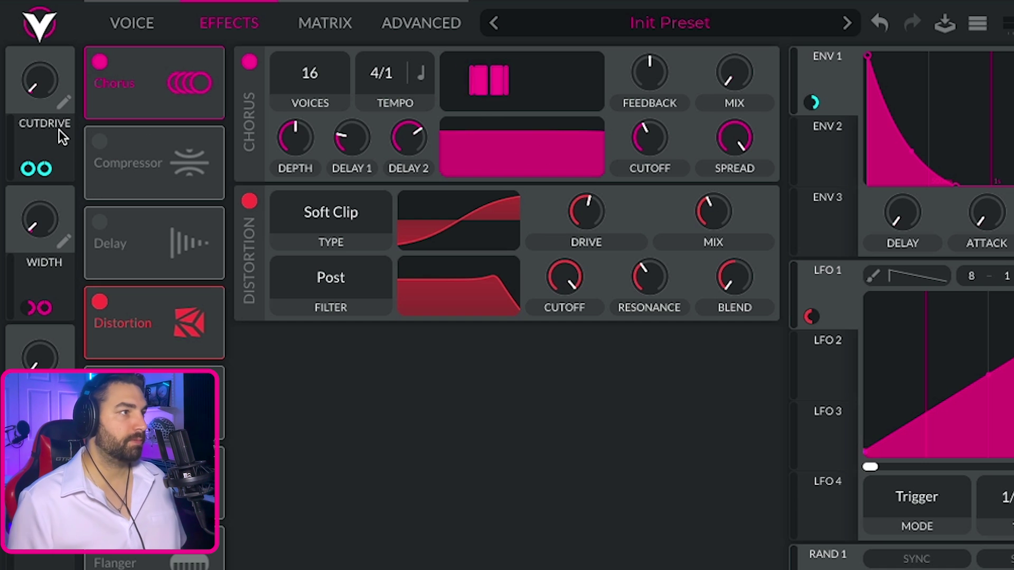
# Step: Play the bass while adjusting the CUTDRIVE and WIDTH macros, leave both partly raised, and return to the oscillator view
pyautogui.moveTo(39, 221); pyautogui.dragTo(43, 231)
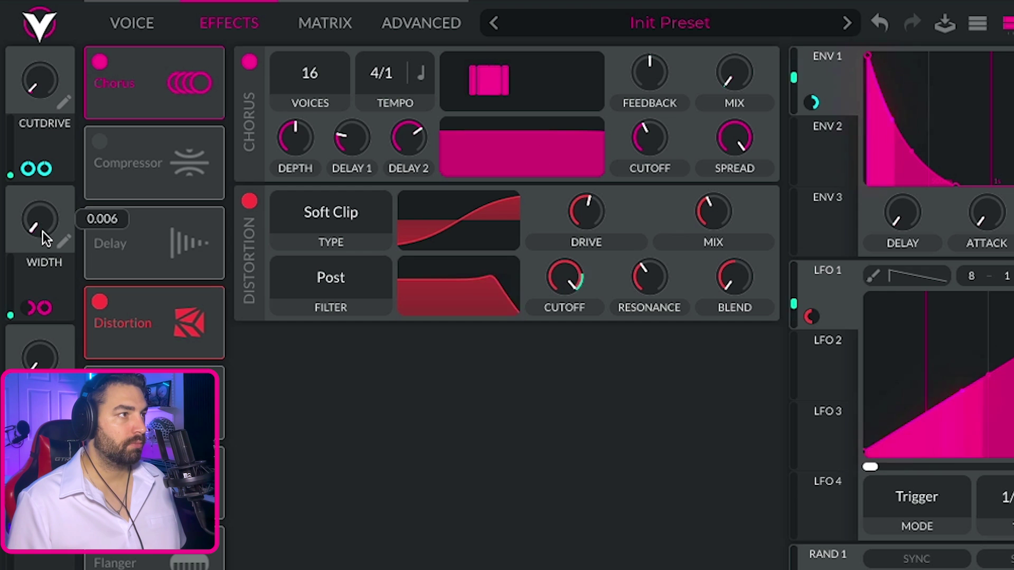
pyautogui.moveTo(37, 113); pyautogui.dragTo(37, 36)
pyautogui.moveTo(40, 223); pyautogui.dragTo(26, 185)
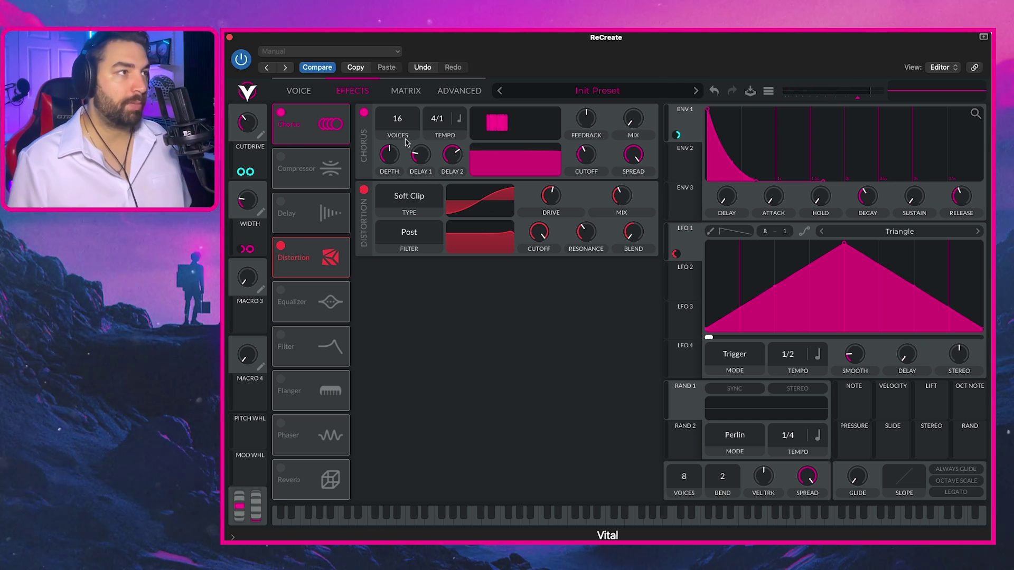
pyautogui.click(304, 94)
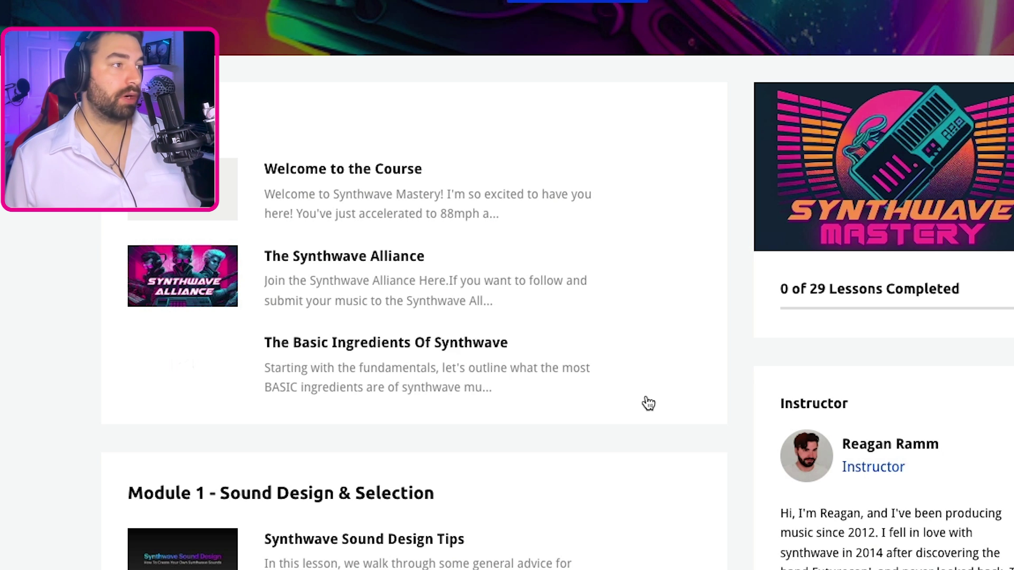
# Step: Browse the Synthwave Mastery course page's modules on sound design, songwriting, and mixing and mastering, and return to its beginning
pyautogui.scroll(-5, 648, 403)
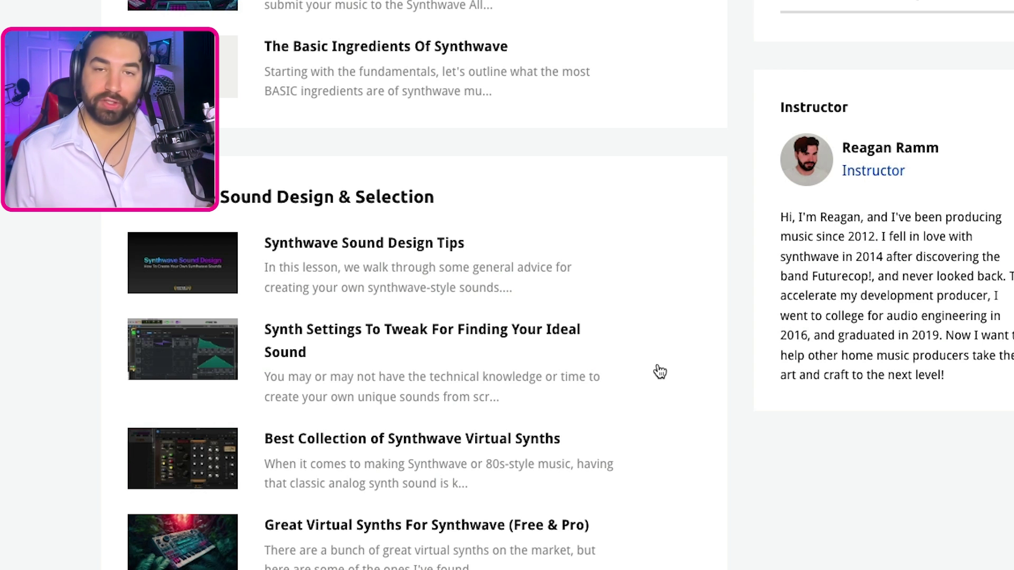
pyautogui.scroll(-4, 658, 367)
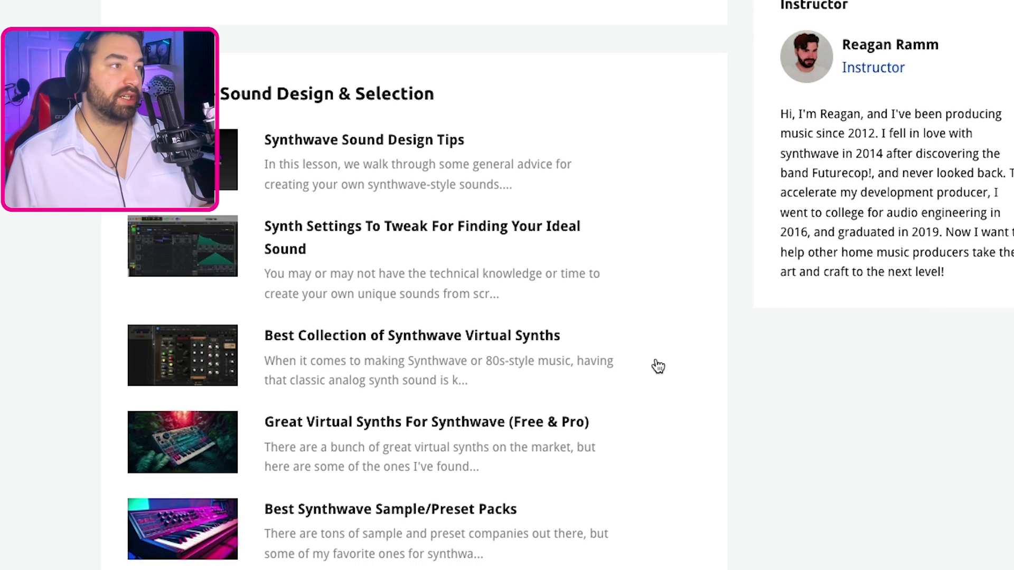
pyautogui.scroll(-9, 643, 366)
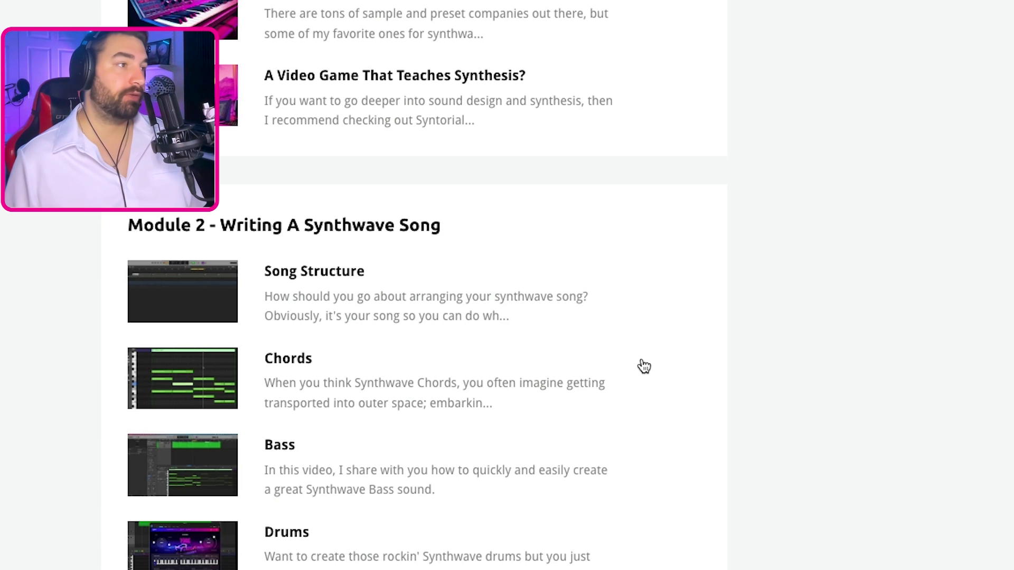
pyautogui.scroll(-5, 642, 368)
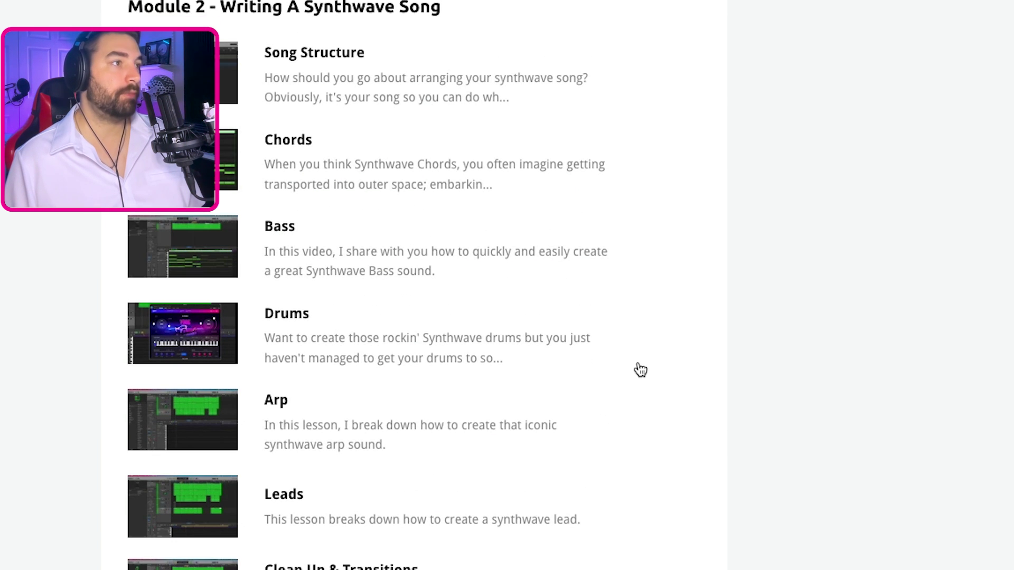
pyautogui.scroll(-1, 641, 367)
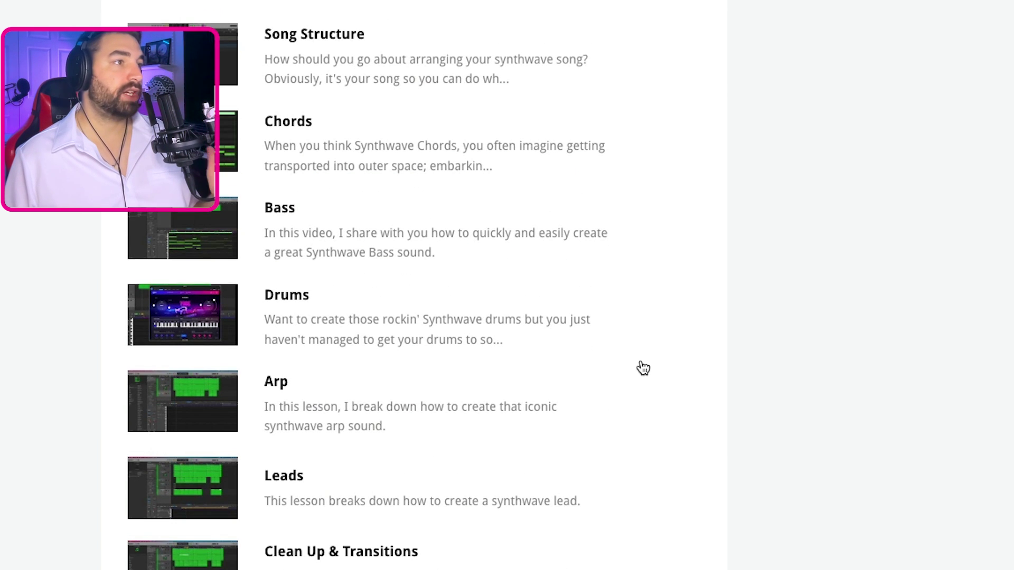
pyautogui.scroll(1, 639, 370)
pyautogui.scroll(-1, 637, 364)
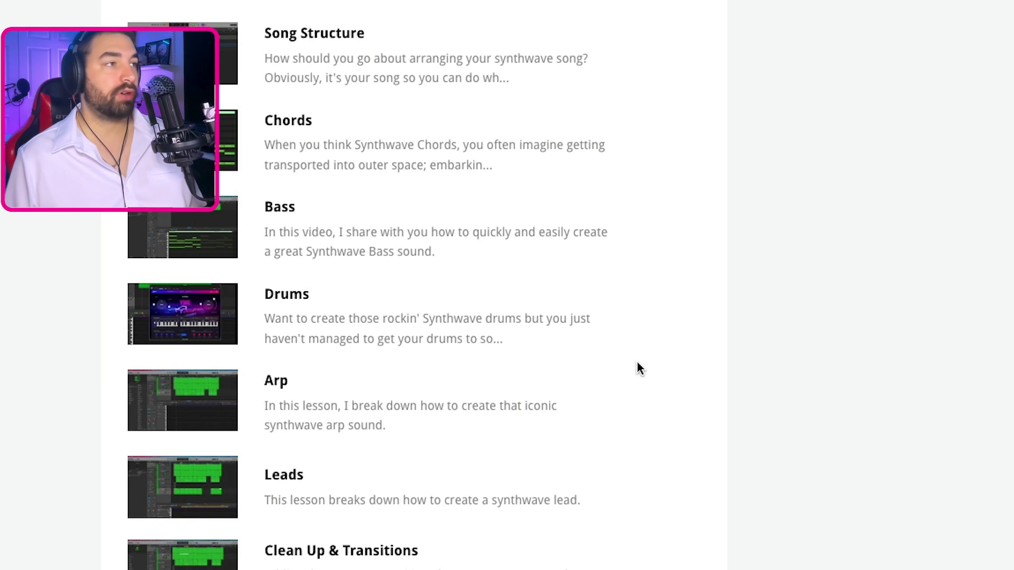
pyautogui.scroll(-2, 637, 367)
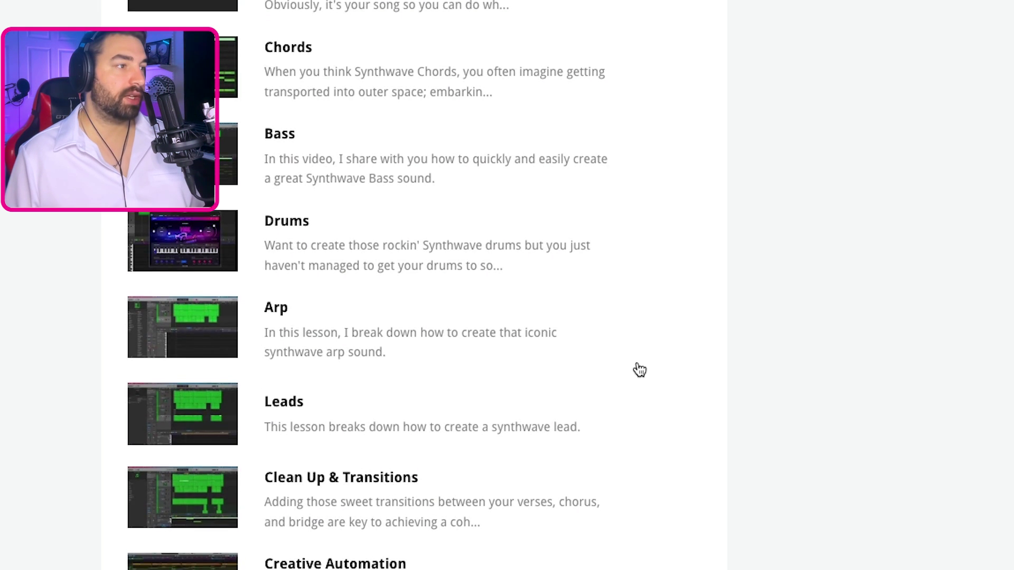
pyautogui.scroll(-5, 637, 369)
pyautogui.scroll(-5, 637, 366)
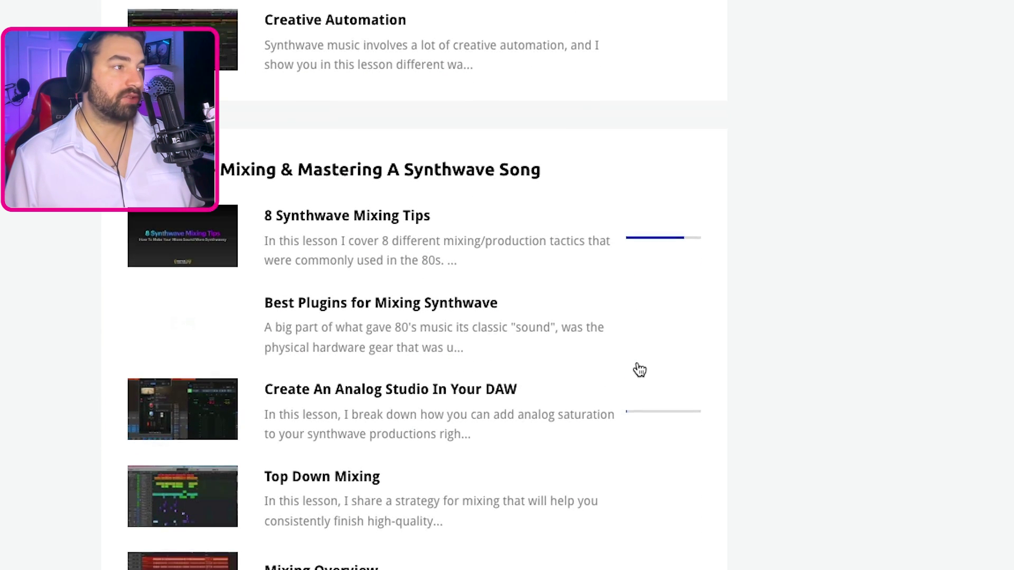
pyautogui.scroll(-2, 638, 368)
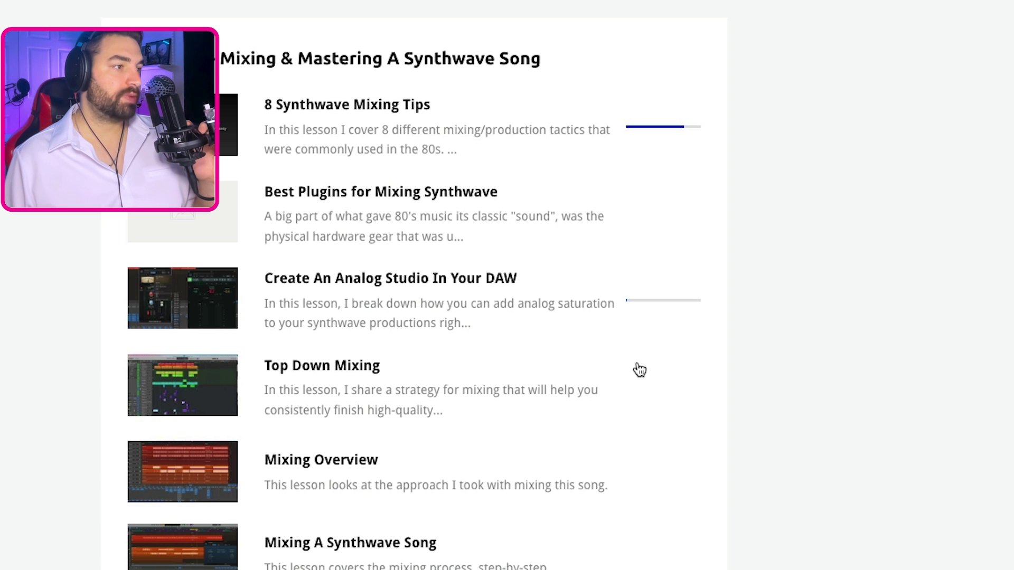
pyautogui.scroll(-4, 665, 398)
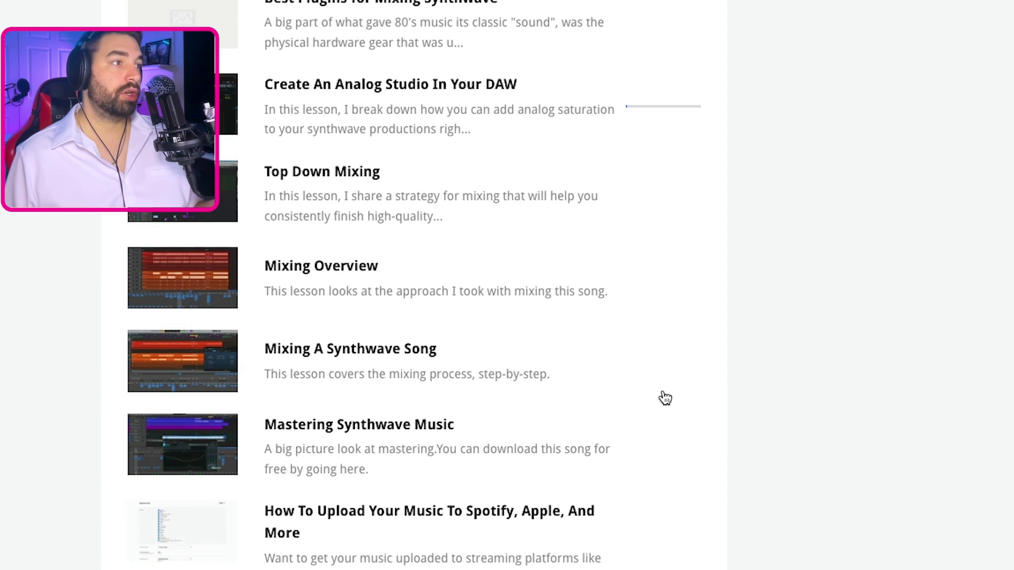
pyautogui.scroll(1, 665, 397)
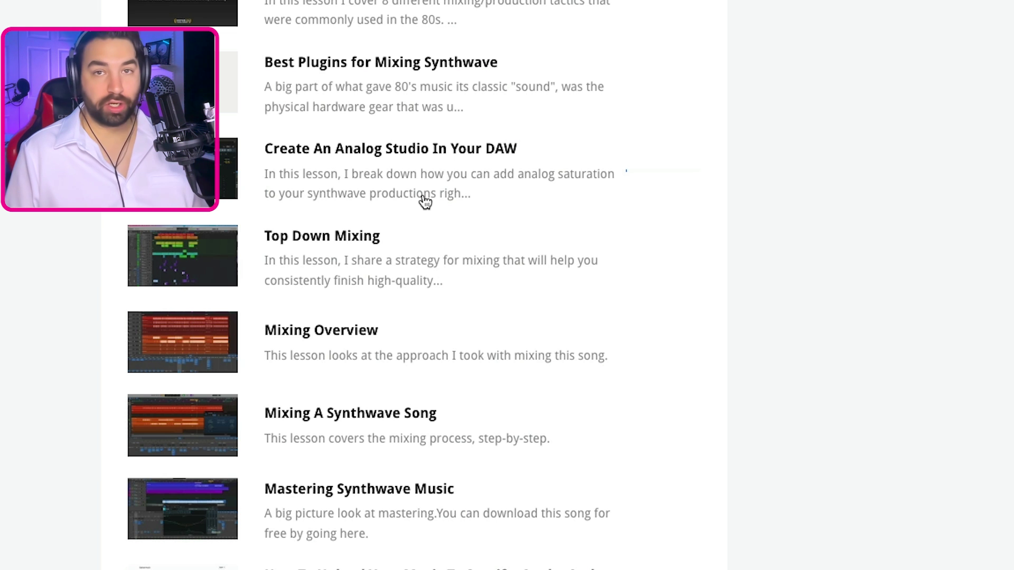
pyautogui.scroll(-6, 431, 202)
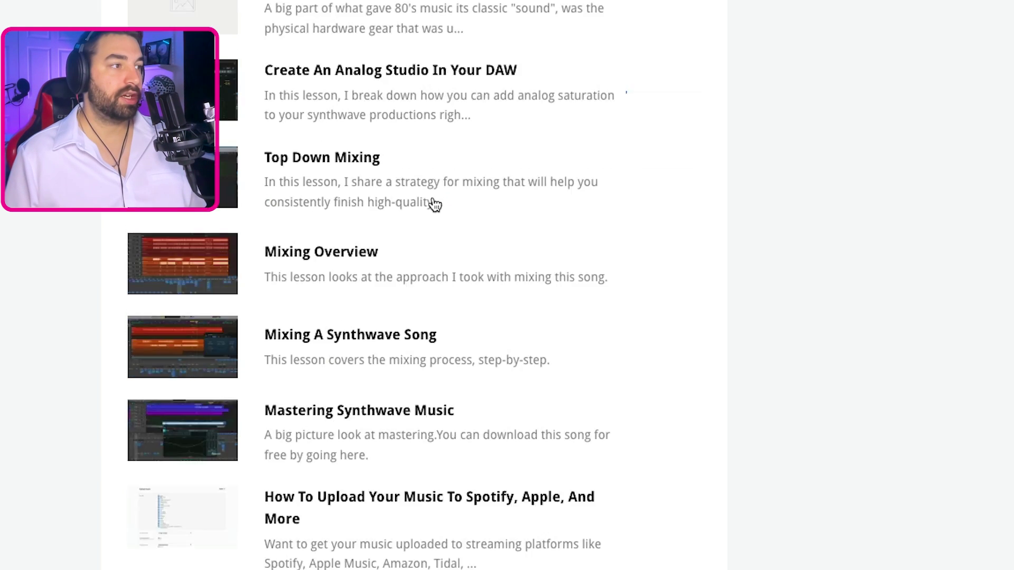
pyautogui.scroll(8, 434, 204)
pyautogui.scroll(20, 435, 204)
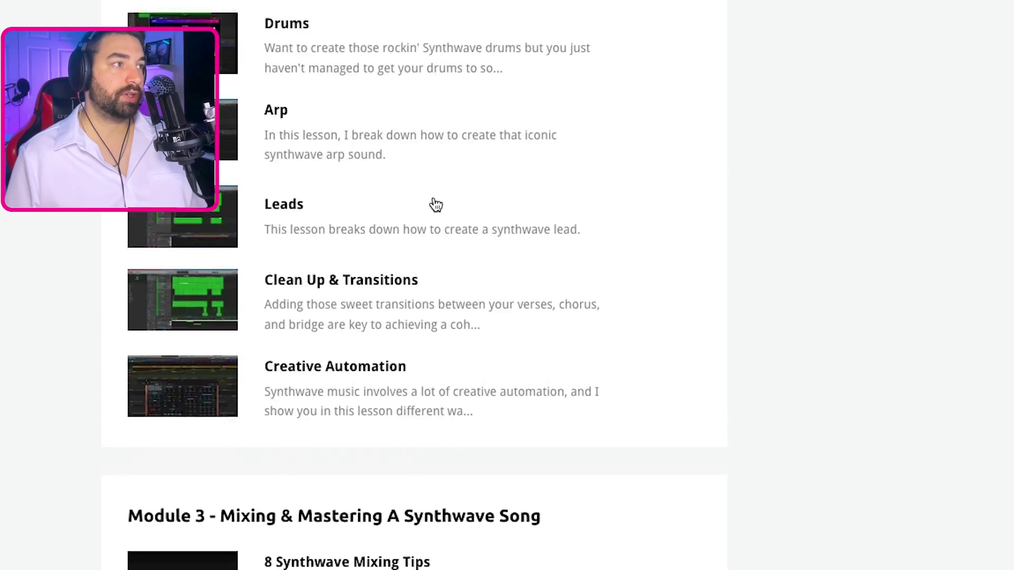
pyautogui.scroll(5, 436, 205)
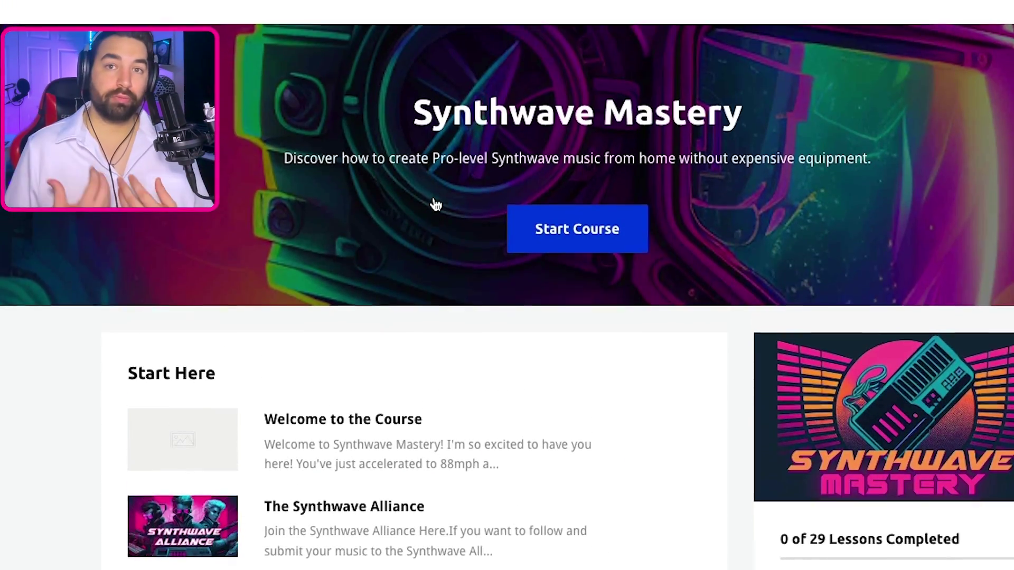